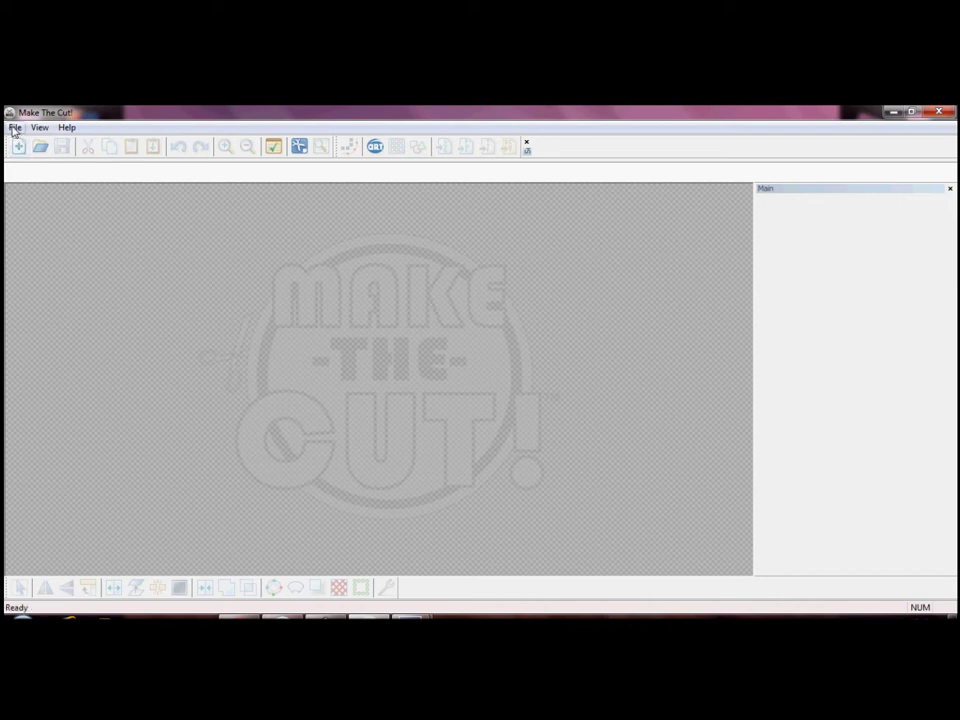
# - Create a new blank project (MTCProject1) and check the Open dialog's file types without opening anything
pyautogui.click(18, 146)
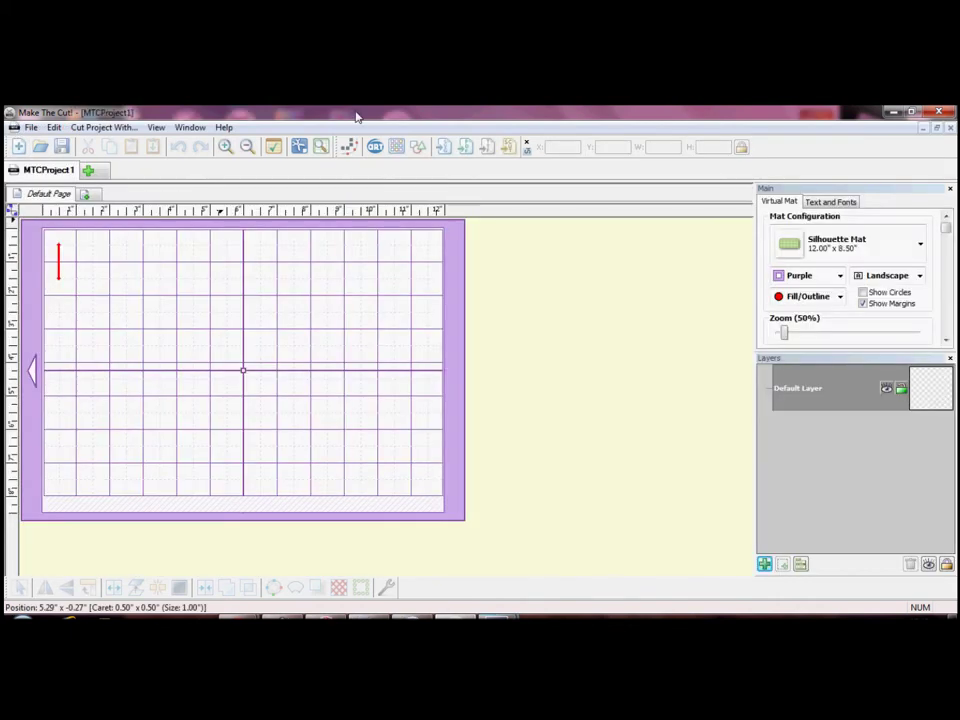
pyautogui.click(31, 128)
pyautogui.click(56, 158)
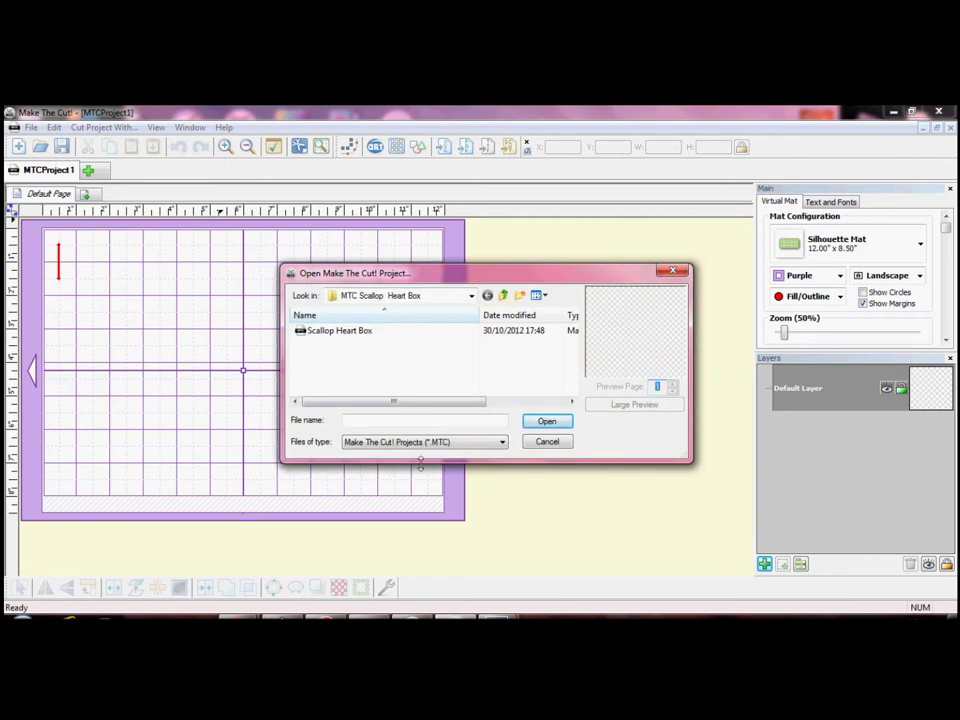
pyautogui.click(503, 443)
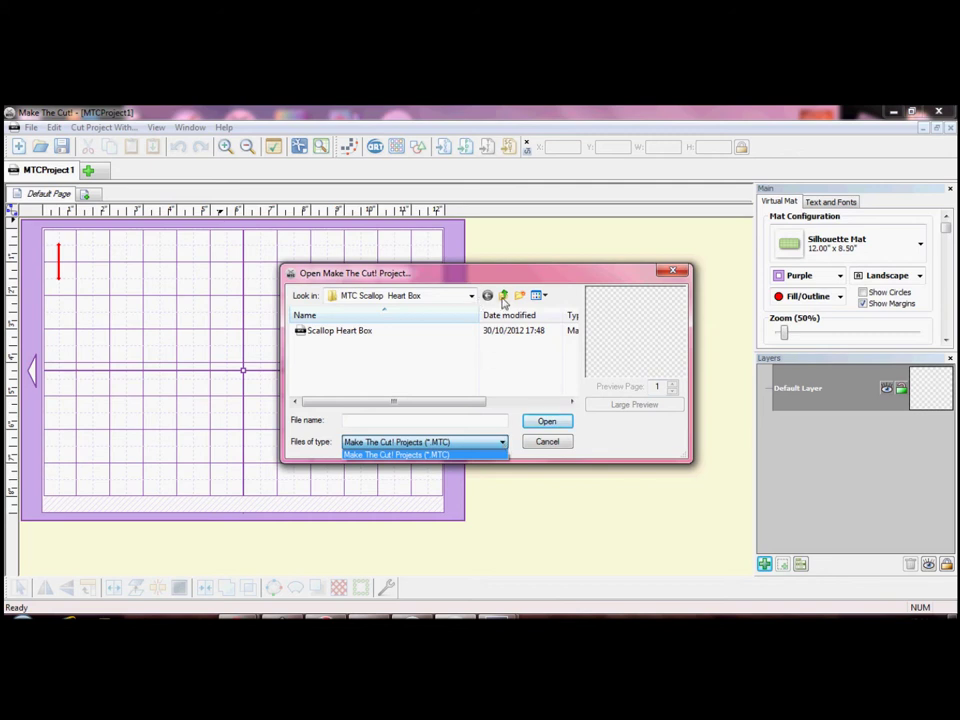
pyautogui.press('Escape')
pyautogui.press('Escape')
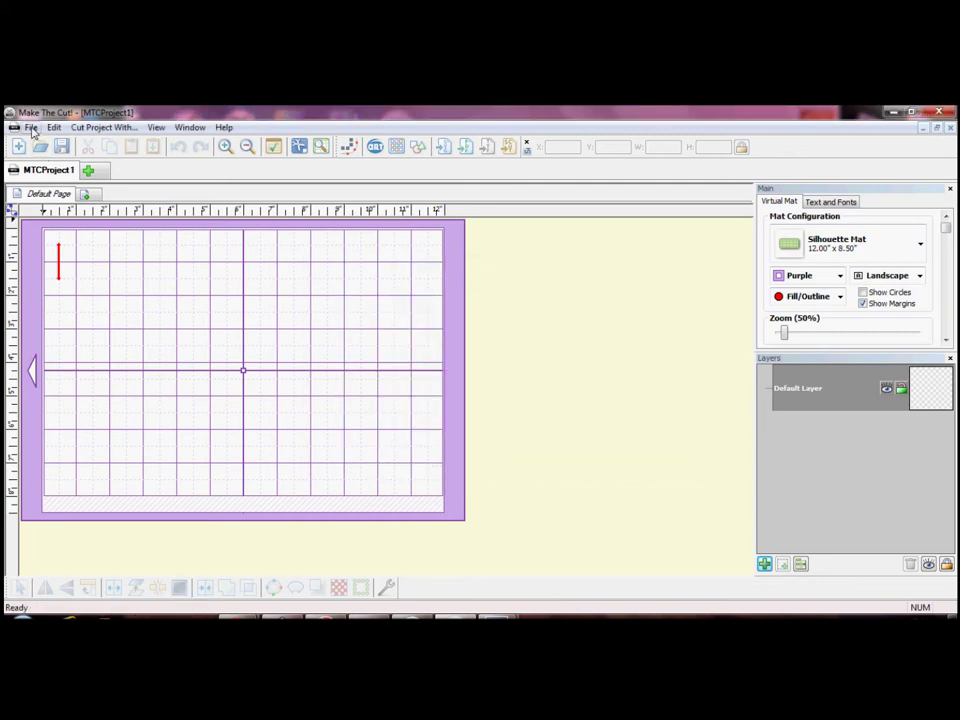
pyautogui.click(31, 128)
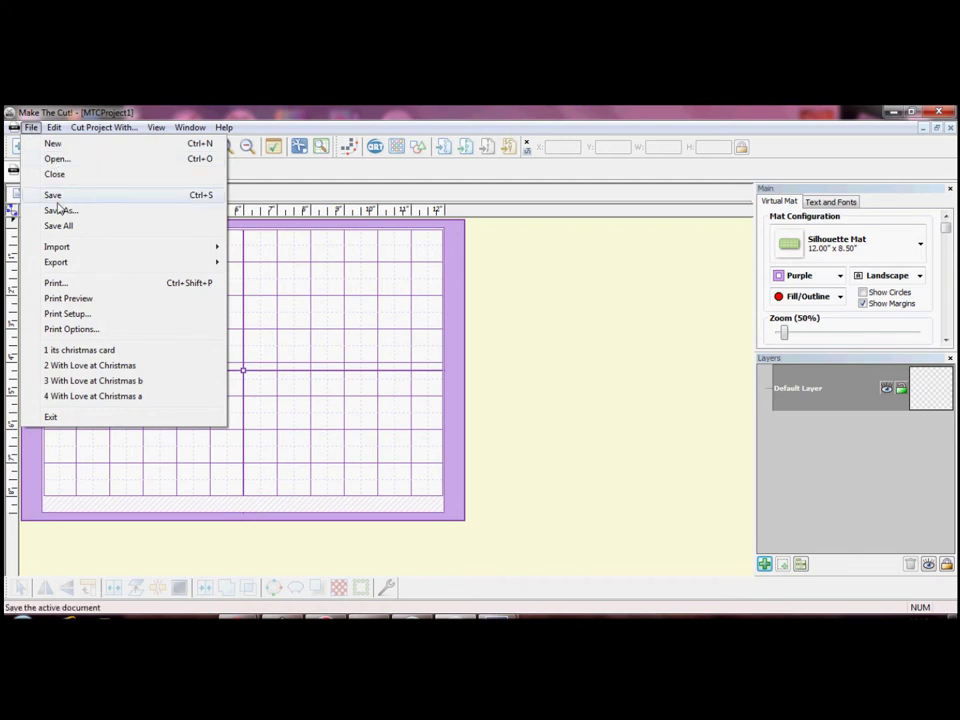
# - Import the 'its christmas card' PDF as a Vector PDF/PS/EPS/AI file
pyautogui.moveTo(75, 252)
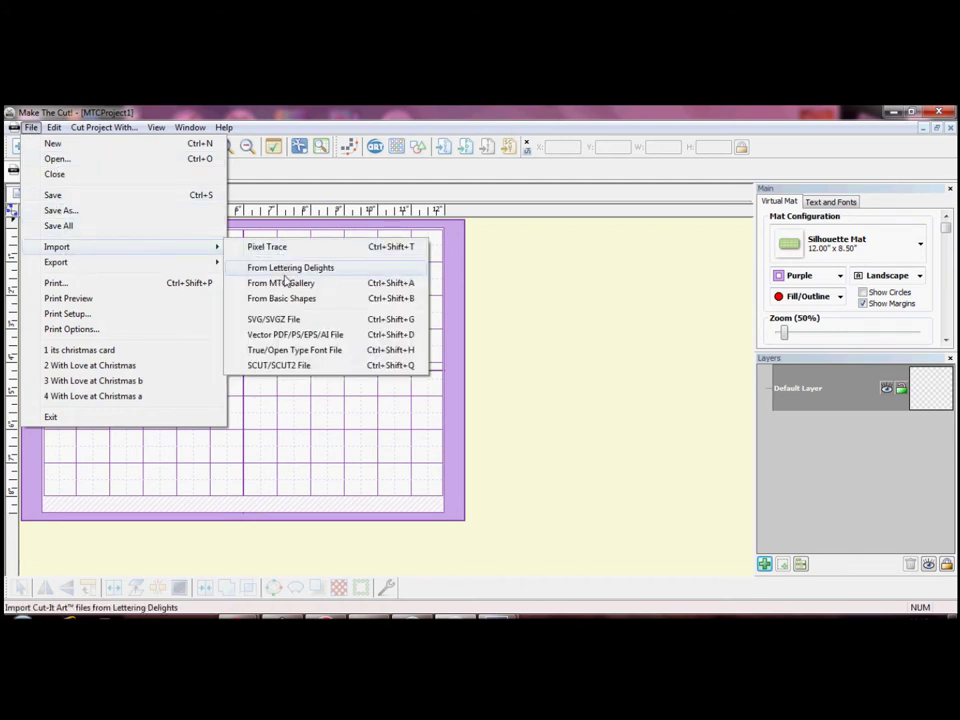
pyautogui.click(286, 334)
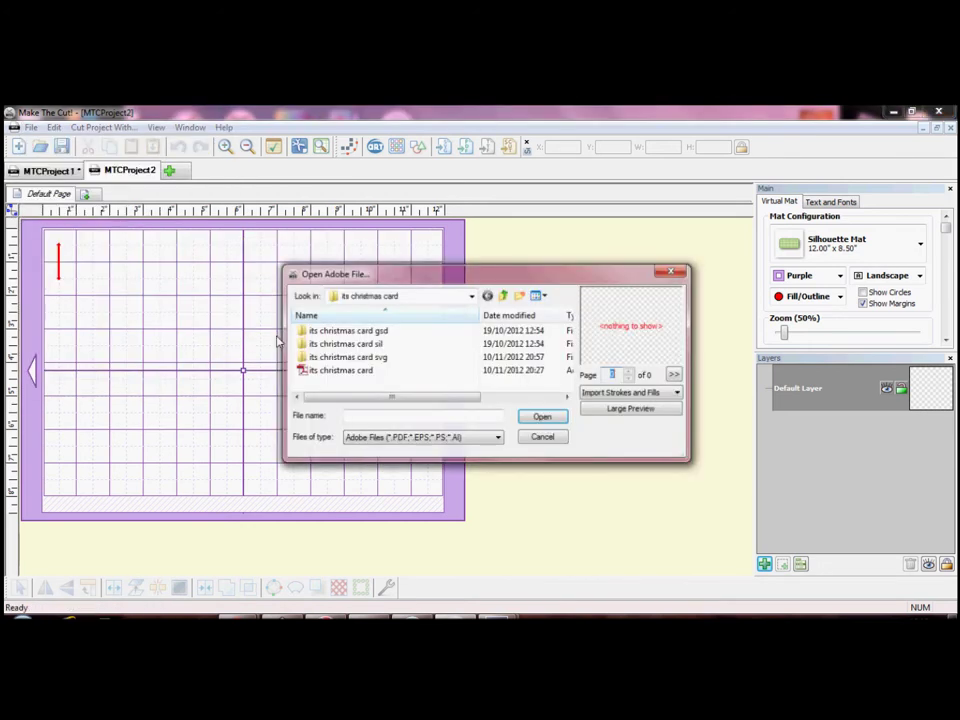
pyautogui.click(350, 372)
# - Load the PDF, set the mat to Portrait without rotating content, and shrink the card onto it
pyautogui.doubleClick(350, 372)
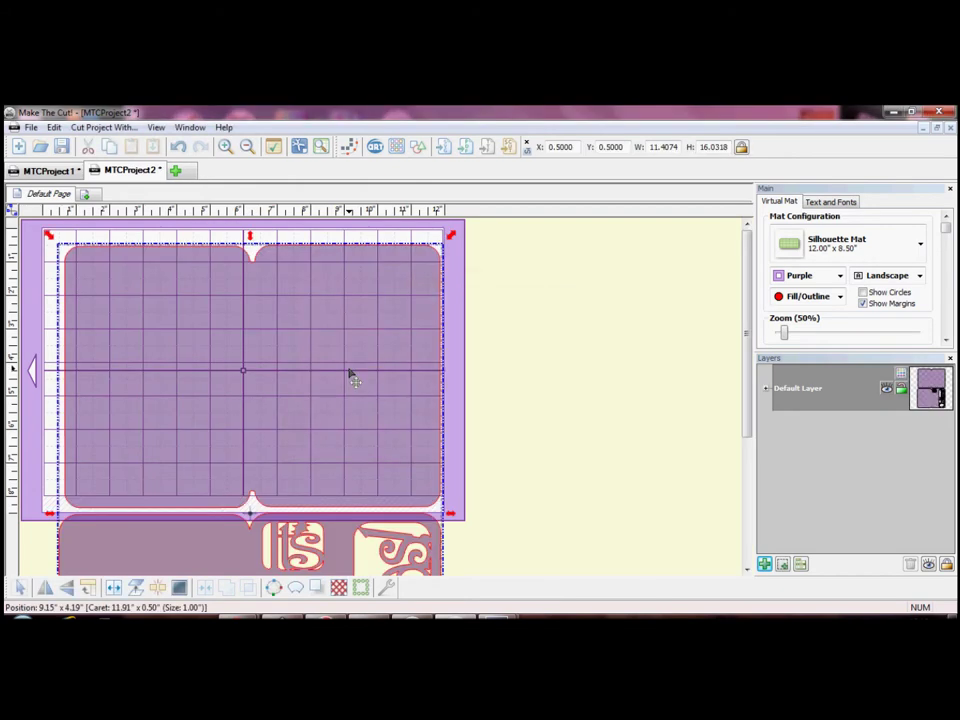
pyautogui.click(919, 275)
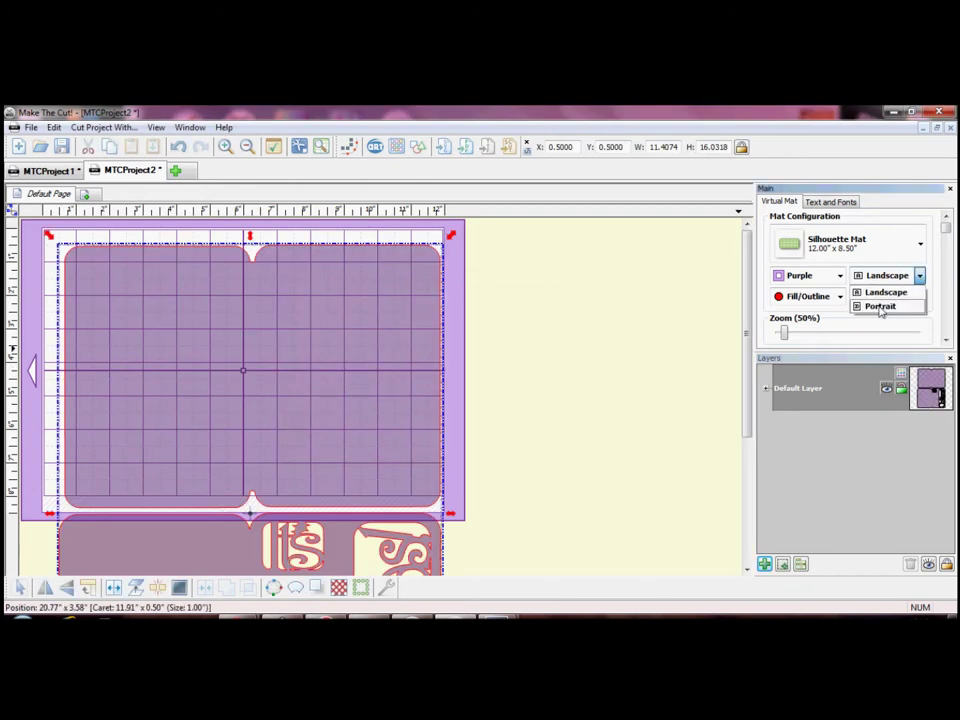
pyautogui.click(880, 305)
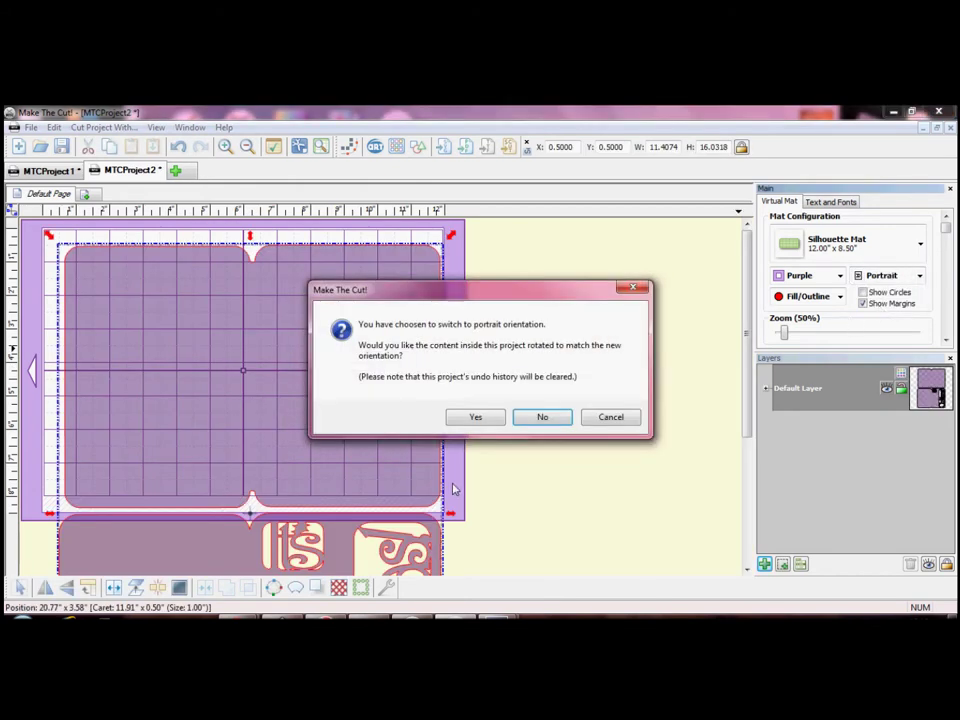
pyautogui.click(542, 418)
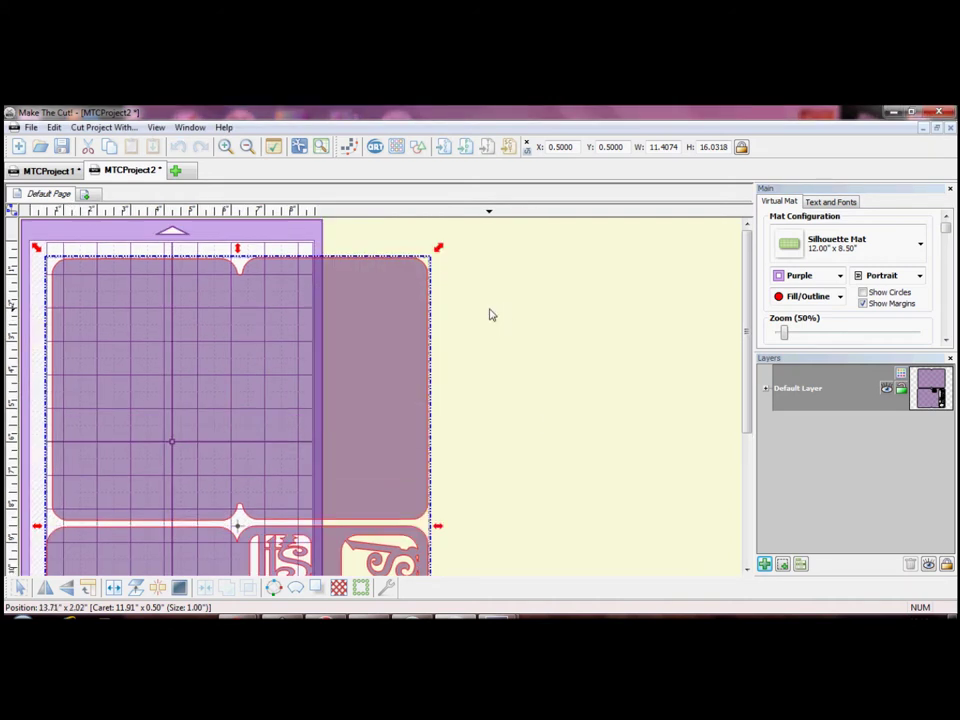
pyautogui.moveTo(440, 252); pyautogui.dragTo(315, 392)
pyautogui.moveTo(253, 458); pyautogui.dragTo(252, 273)
# - Zoom to 40% and nudge the card design down to X 0.5625, Y 0.4375
pyautogui.click(783, 336)
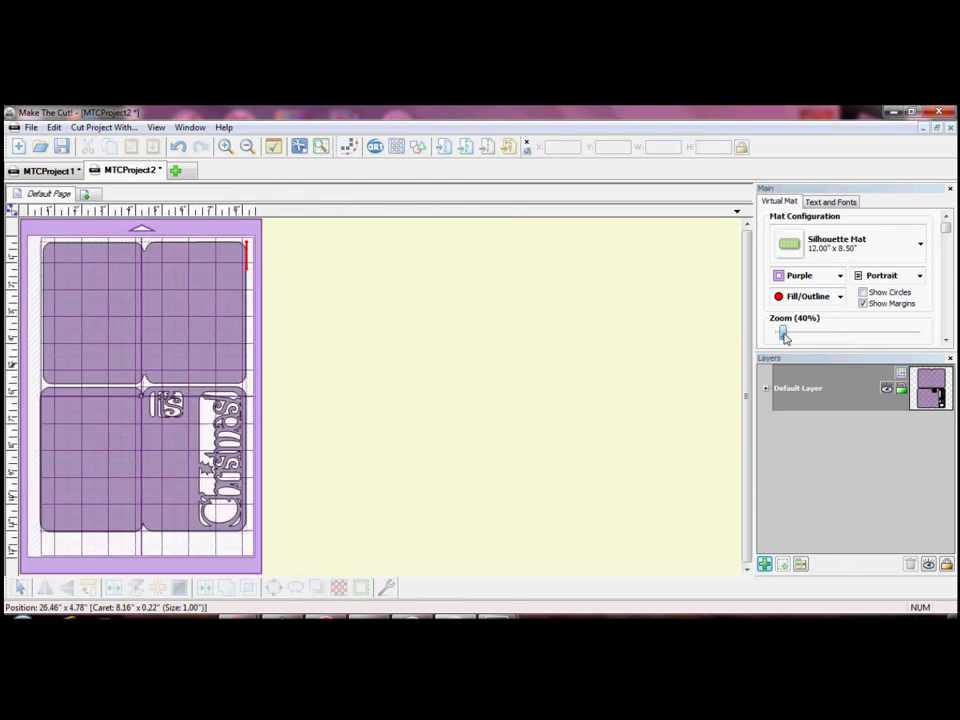
pyautogui.click(199, 347)
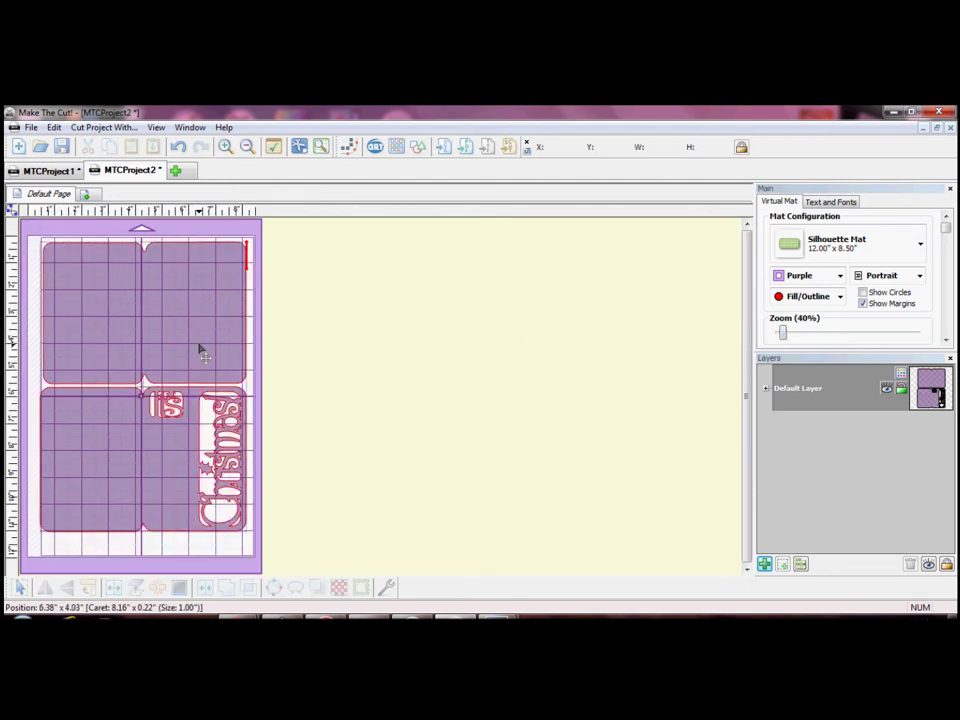
pyautogui.moveTo(203, 355); pyautogui.dragTo(204, 354)
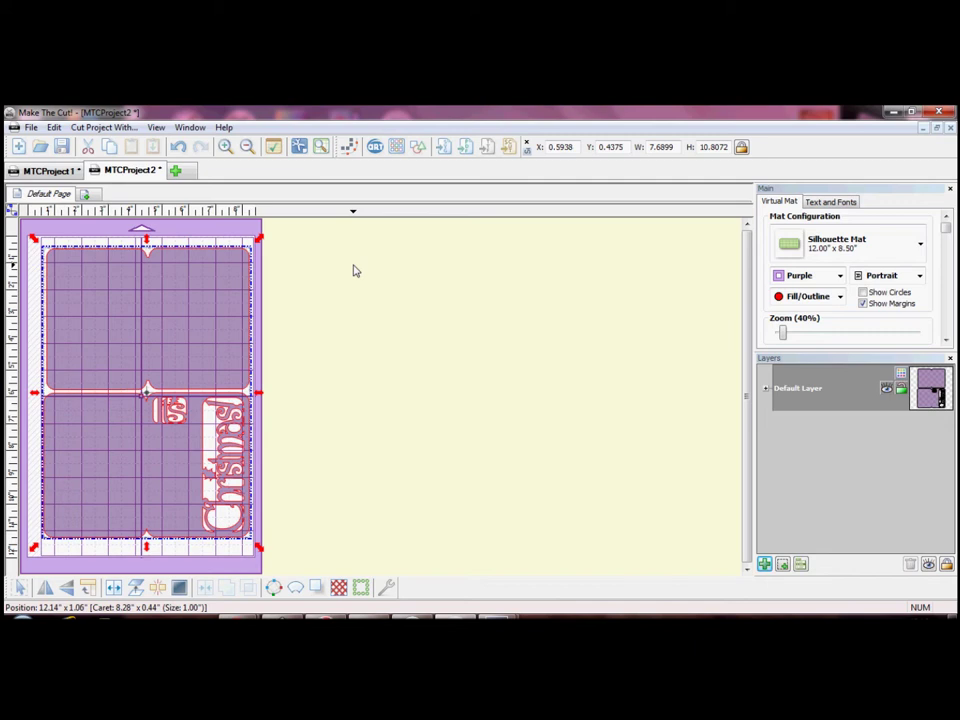
pyautogui.click(304, 324)
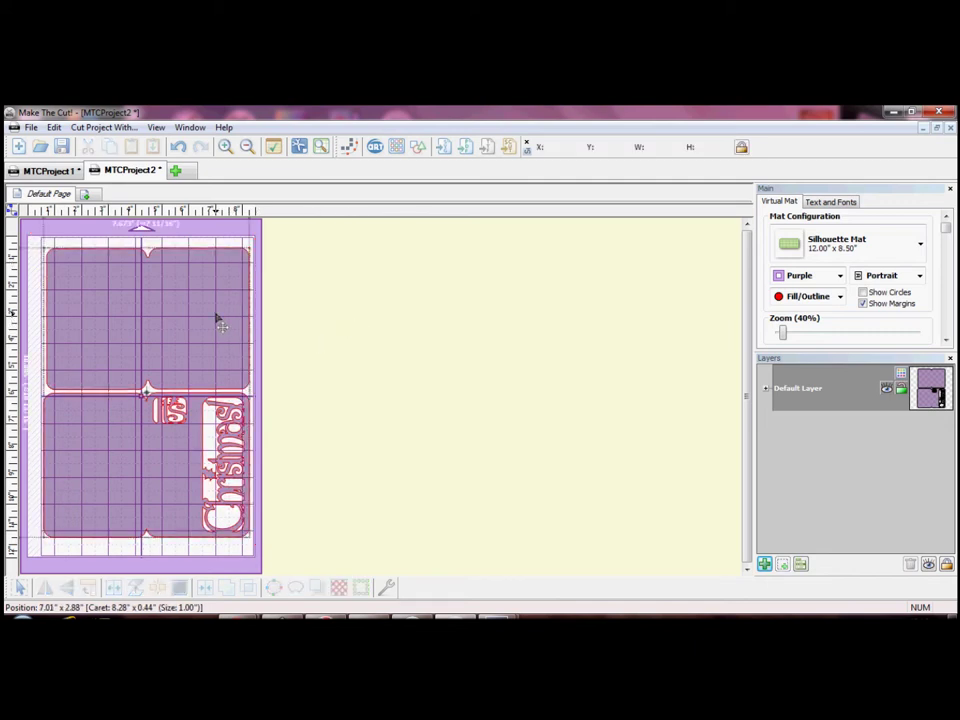
pyautogui.click(218, 320)
pyautogui.click(307, 322)
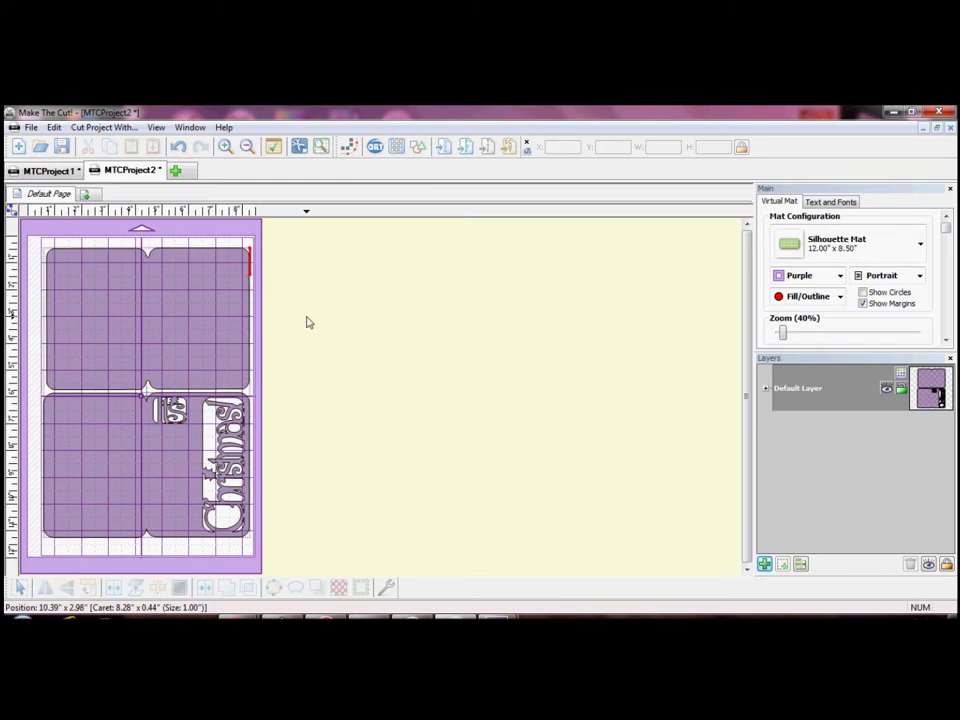
pyautogui.click(200, 326)
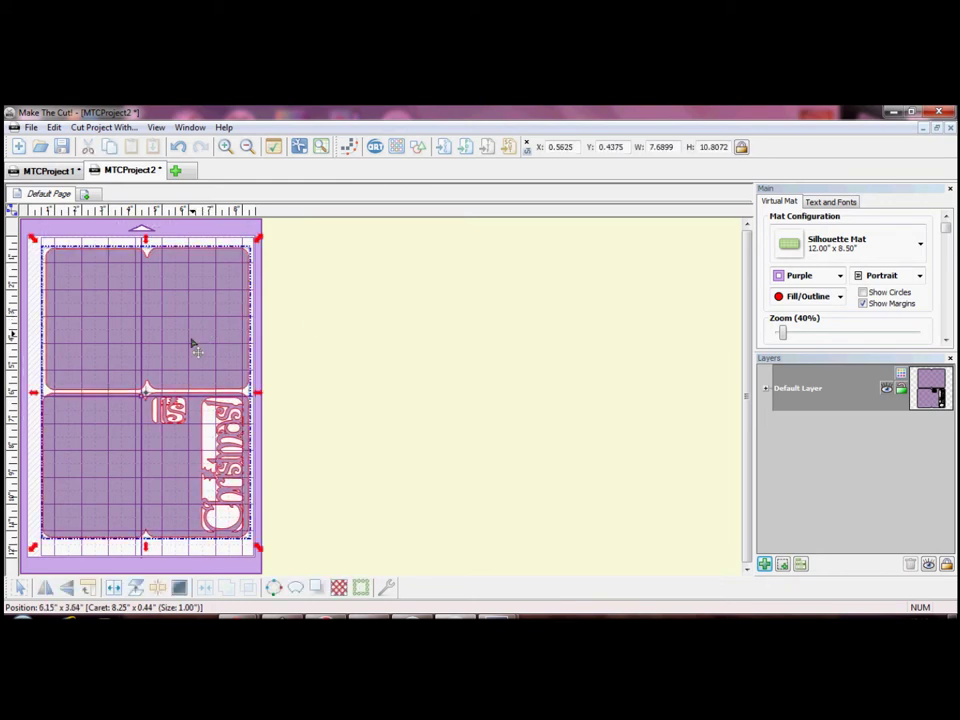
# - Split the design, then position the top card and Christmas card piece with a small gap
pyautogui.click(114, 588)
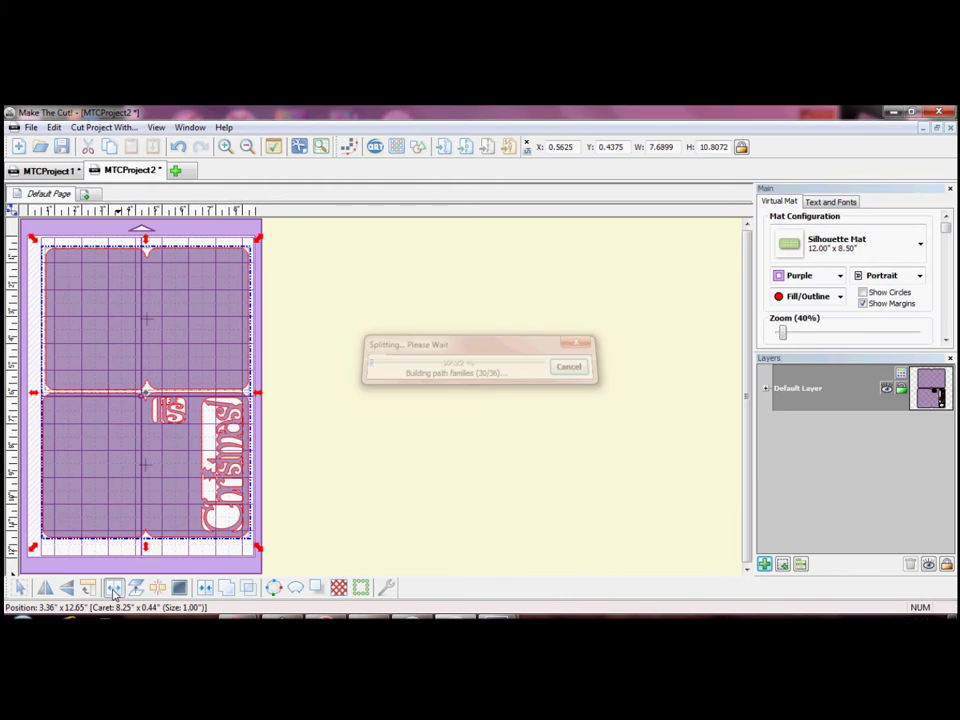
pyautogui.click(378, 470)
pyautogui.moveTo(216, 336); pyautogui.dragTo(454, 334)
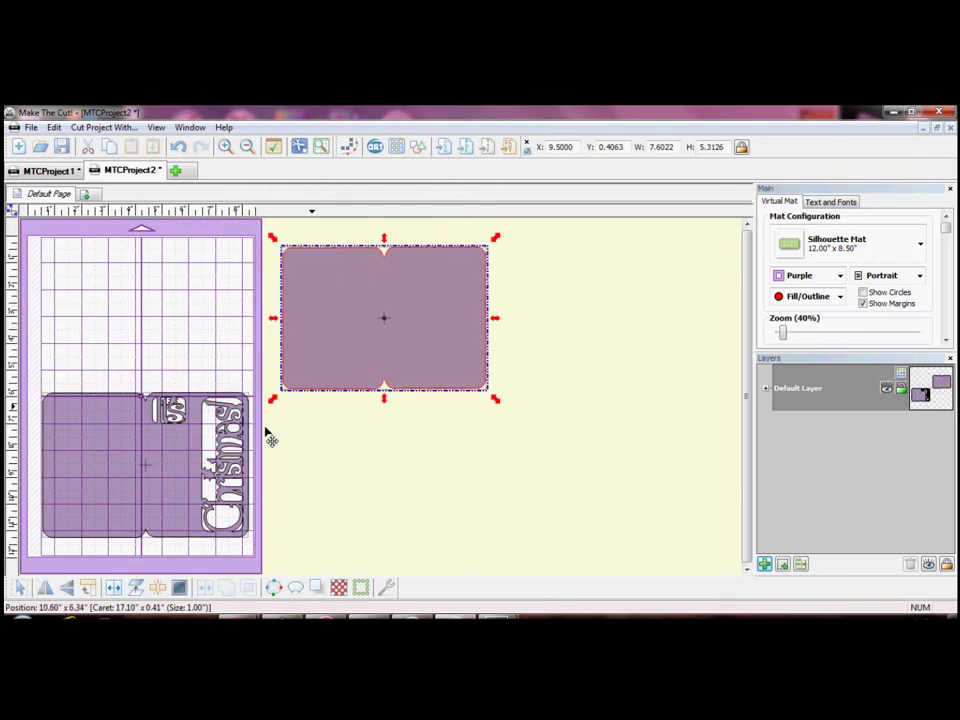
pyautogui.moveTo(112, 484)
pyautogui.mouseDown()
pyautogui.moveTo(355, 500)
pyautogui.moveTo(302, 486)
pyautogui.moveTo(106, 492)
pyautogui.mouseUp()
pyautogui.moveTo(298, 371); pyautogui.dragTo(92, 377)
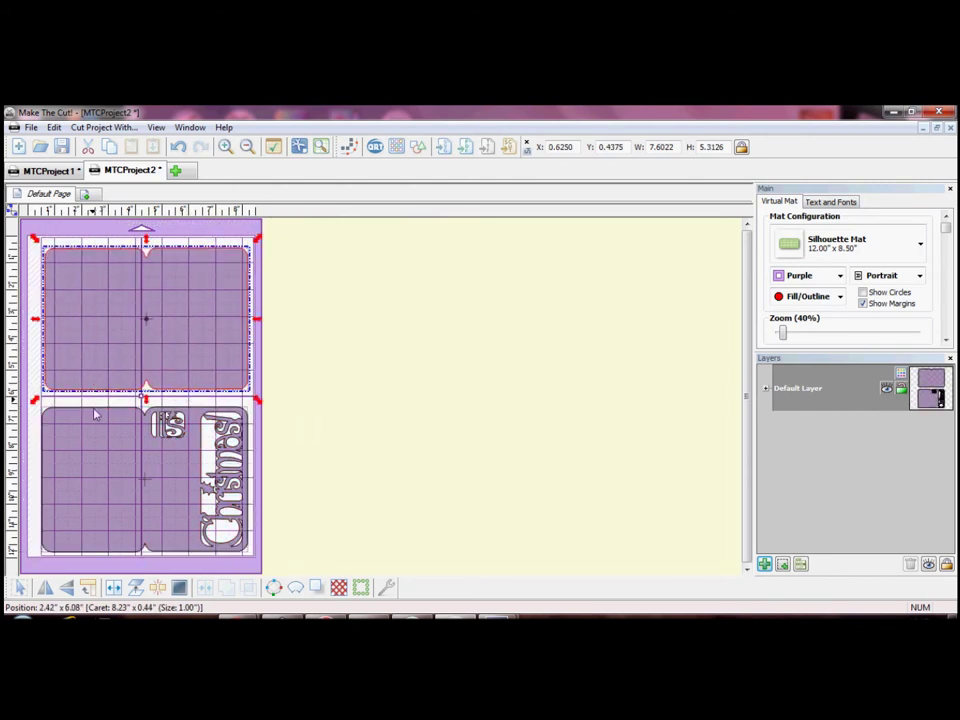
pyautogui.click(90, 447)
pyautogui.moveTo(90, 447); pyautogui.dragTo(91, 447)
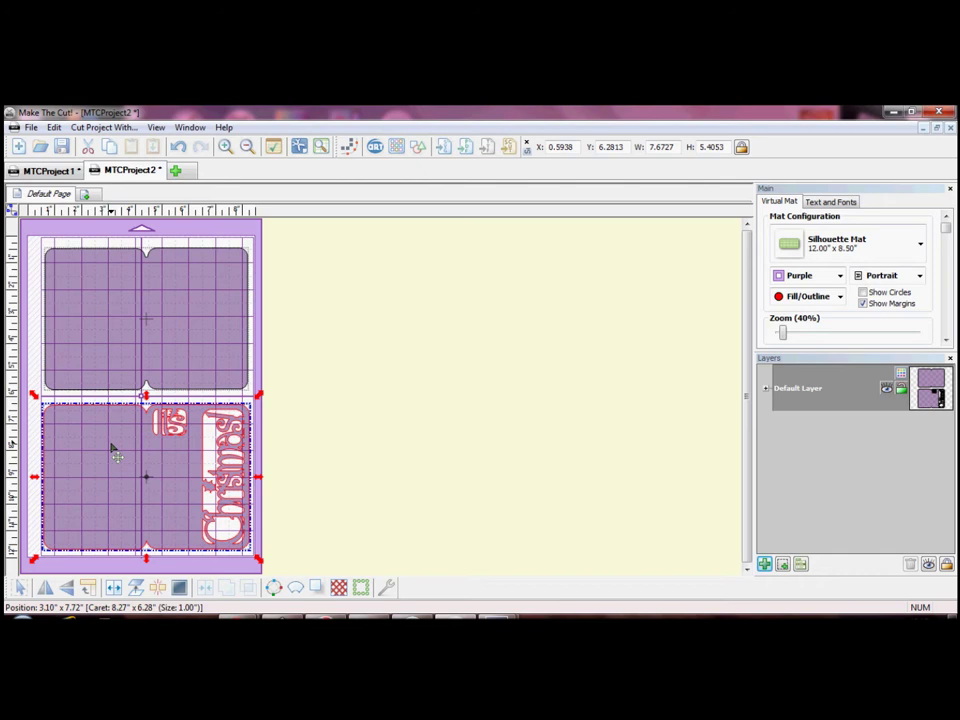
pyautogui.click(829, 475)
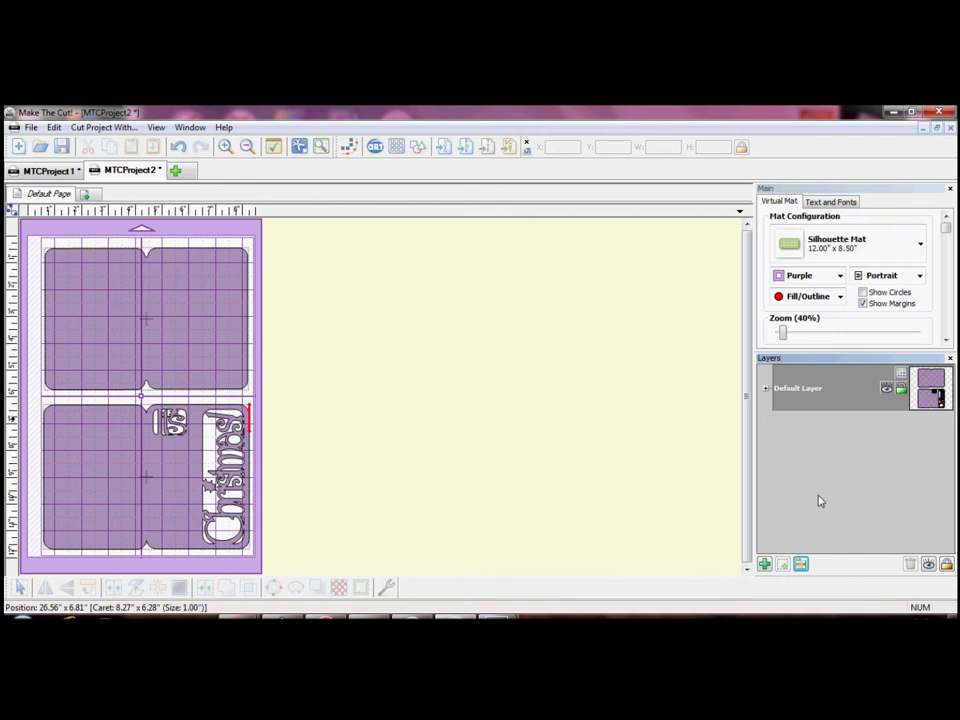
# - Apply To Each Its Own to create Default Layer (1), then toggle each layer's visibility to verify
pyautogui.click(800, 566)
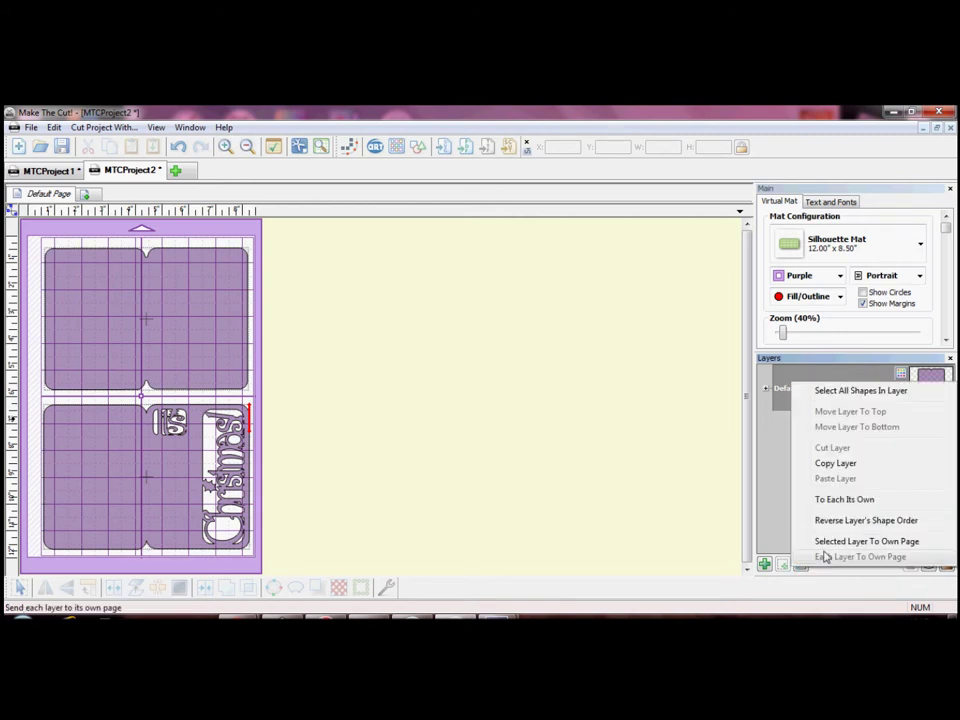
pyautogui.click(842, 500)
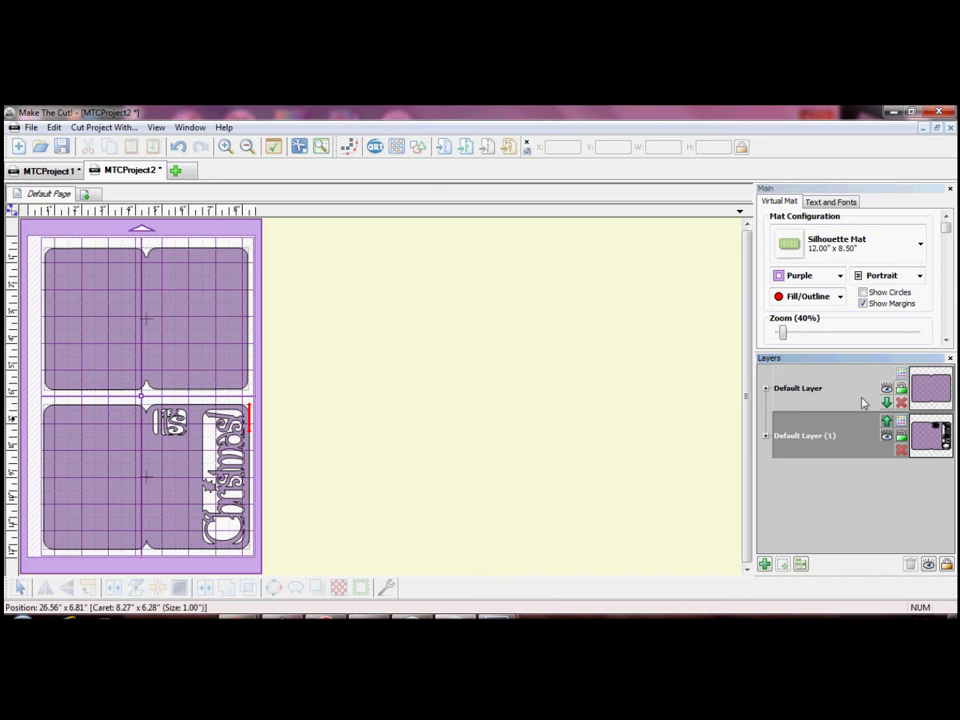
pyautogui.click(886, 393)
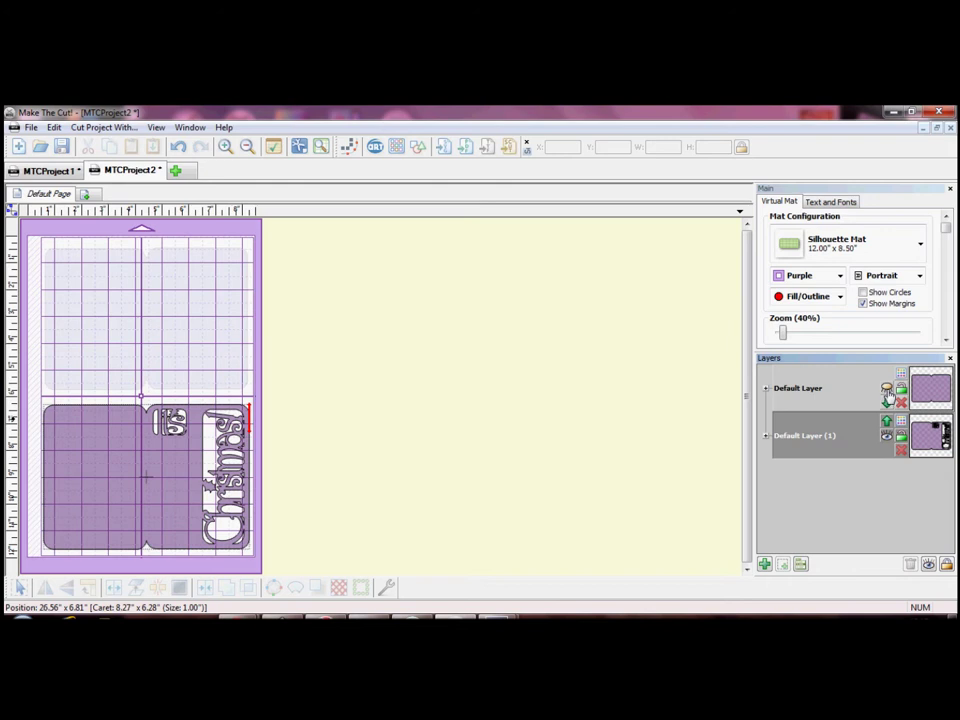
pyautogui.click(887, 393)
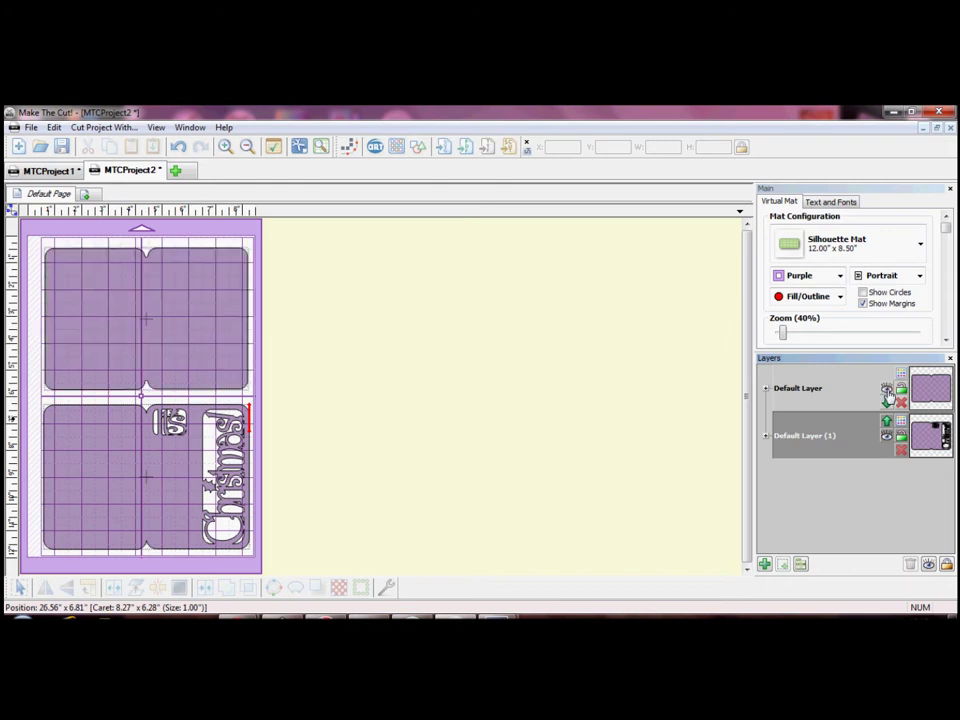
pyautogui.click(887, 439)
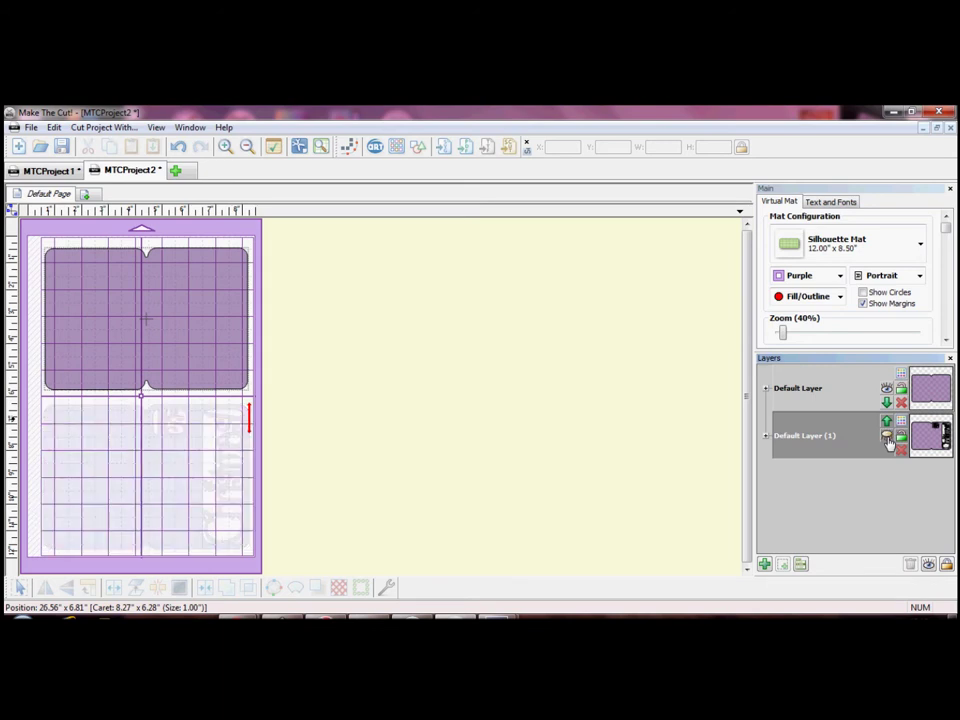
pyautogui.click(887, 439)
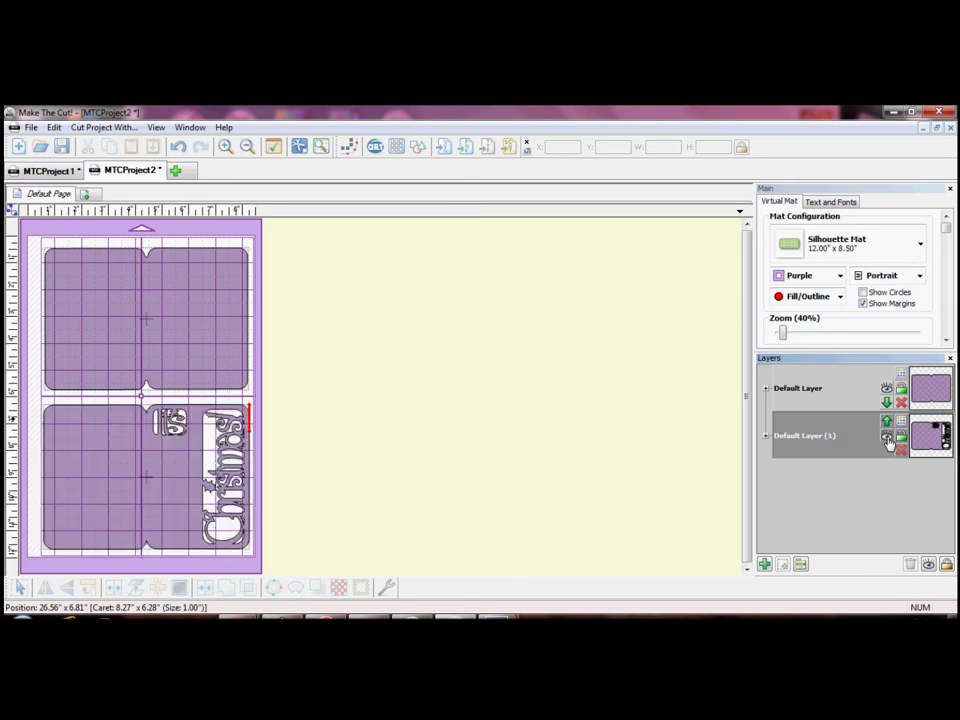
# - Look over the Cut Project With... menu options
pyautogui.click(104, 128)
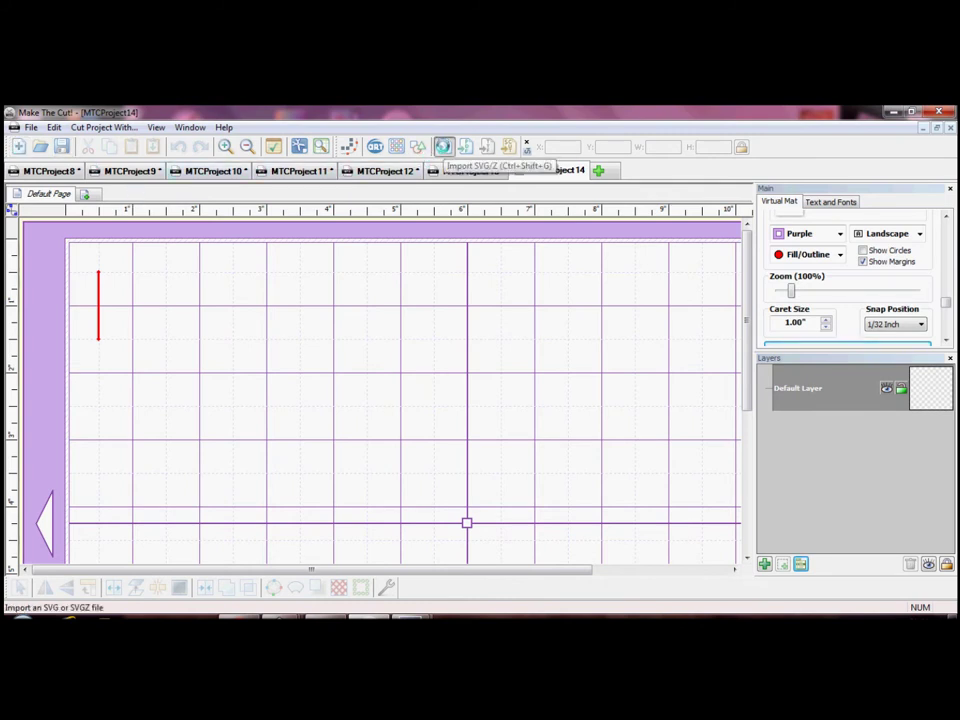
# - Import 'its christmas card svg' into MTCProject14 with the Import SVG tool
pyautogui.click(443, 147)
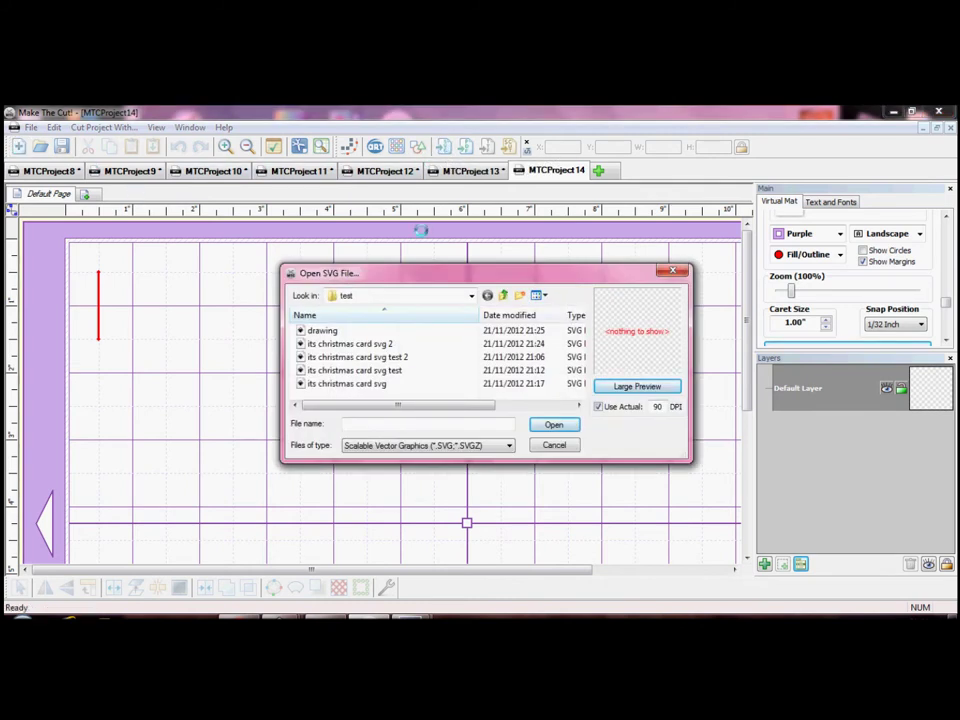
pyautogui.click(352, 383)
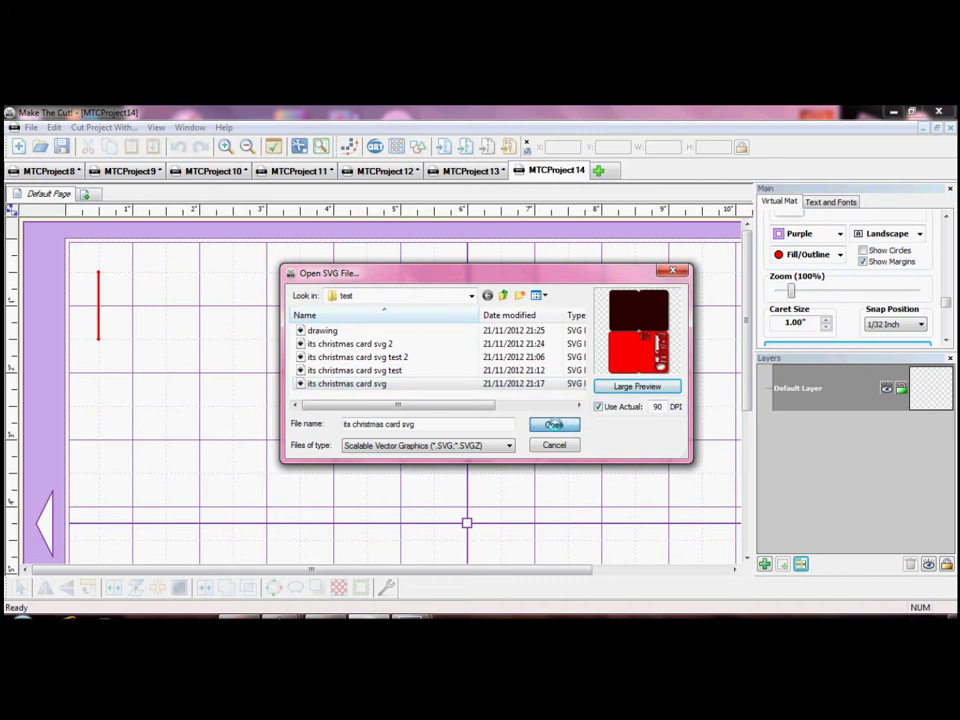
pyautogui.click(554, 424)
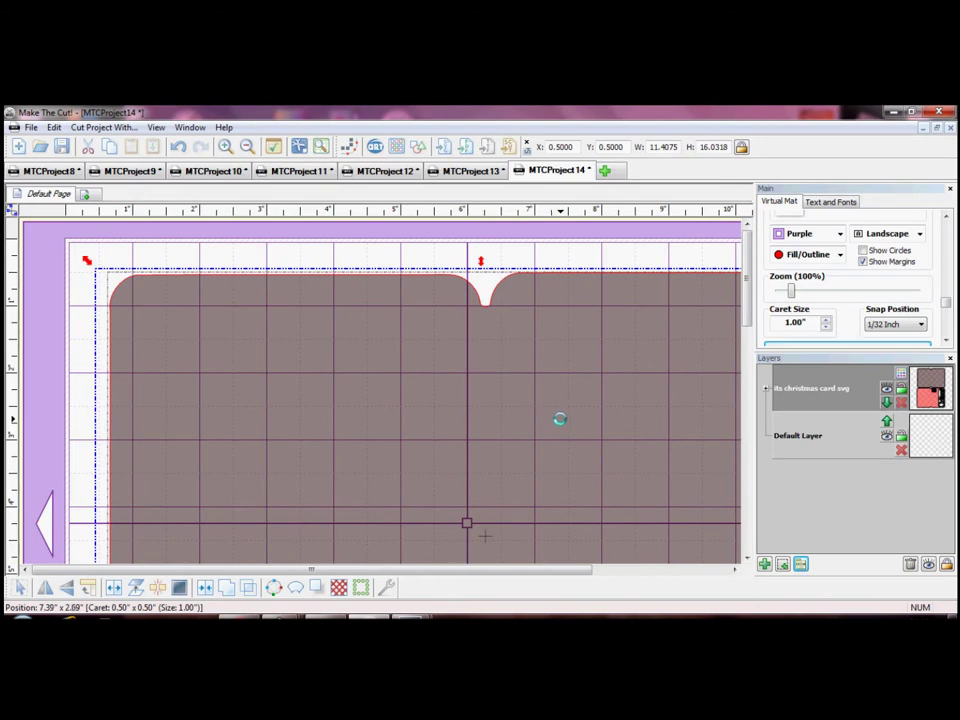
# - Zoom out and place the pink Christmas card over the grey card base
pyautogui.moveTo(790, 292); pyautogui.dragTo(784, 292)
pyautogui.scroll(-1, 298, 408)
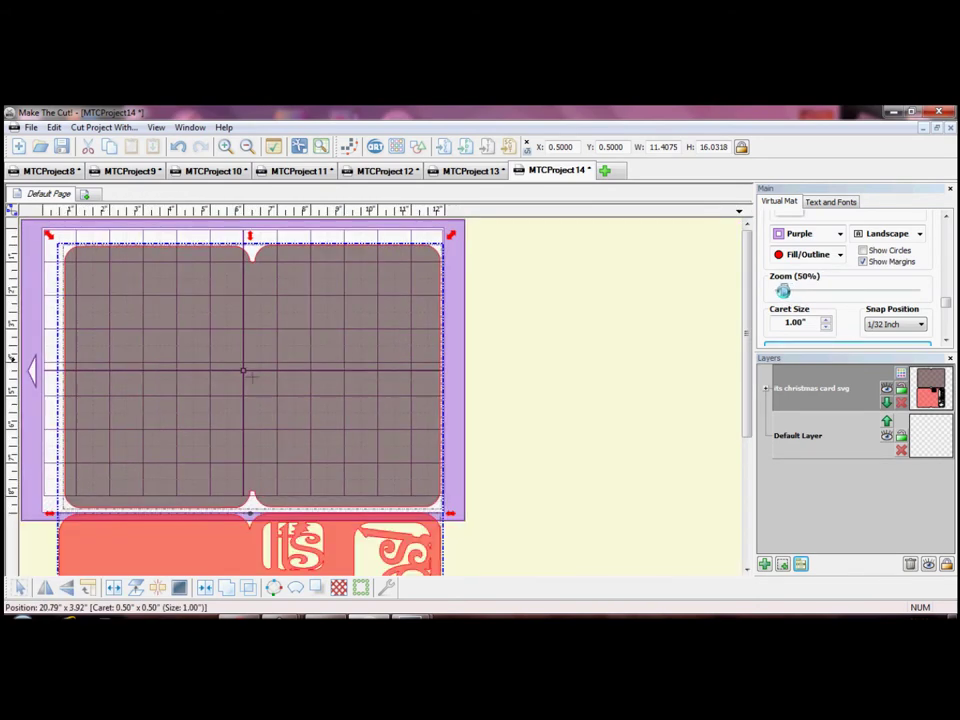
pyautogui.click(589, 386)
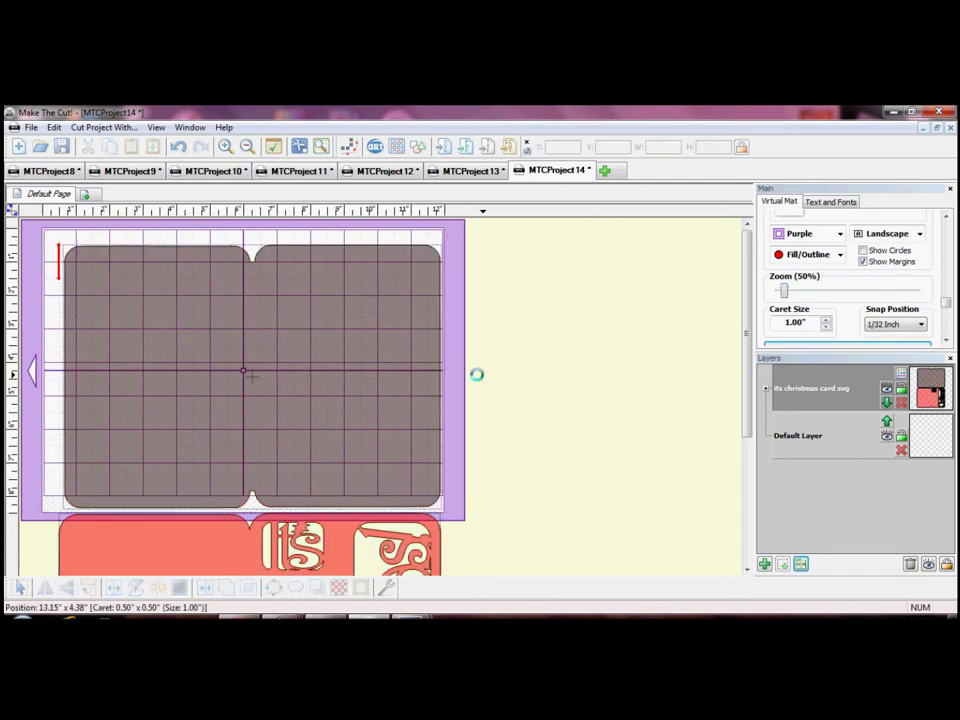
pyautogui.moveTo(412, 387)
pyautogui.mouseDown()
pyautogui.moveTo(450, 381)
pyautogui.moveTo(405, 374)
pyautogui.mouseUp()
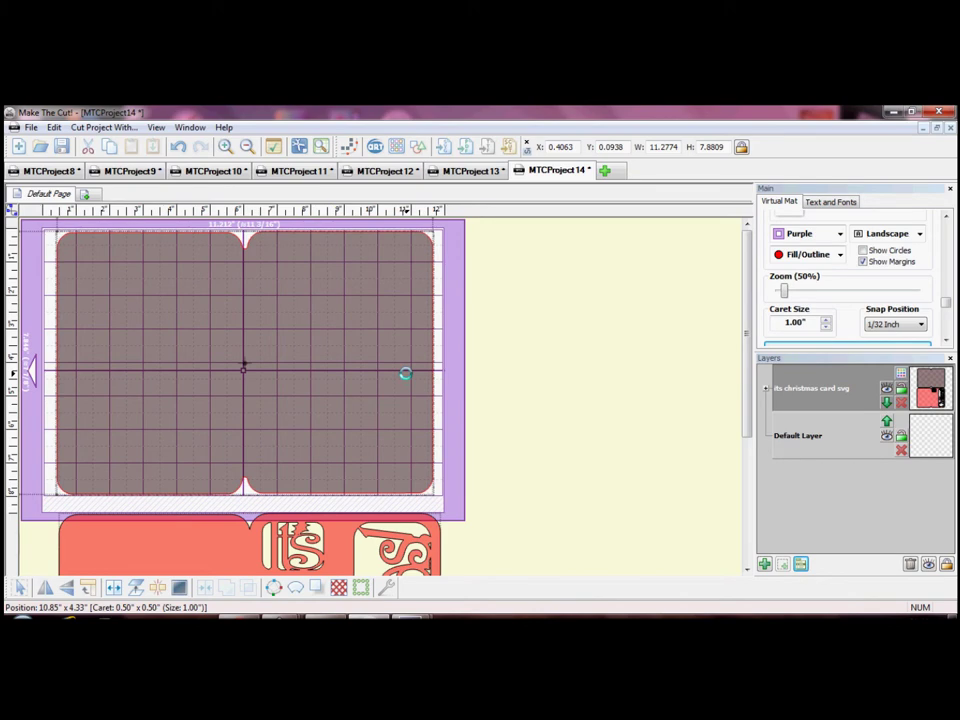
pyautogui.moveTo(214, 551); pyautogui.dragTo(306, 338)
# - Resize both cards together to about 11.38 x 8.02 and fit them onto the mat
pyautogui.moveTo(40, 228); pyautogui.dragTo(560, 570)
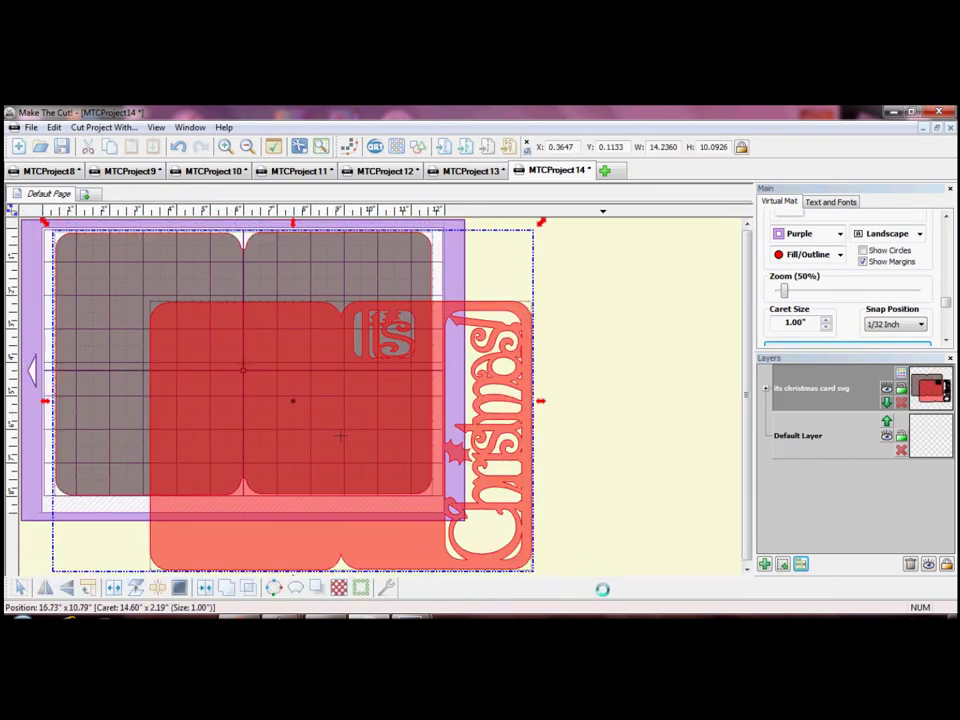
pyautogui.moveTo(540, 400); pyautogui.dragTo(493, 400)
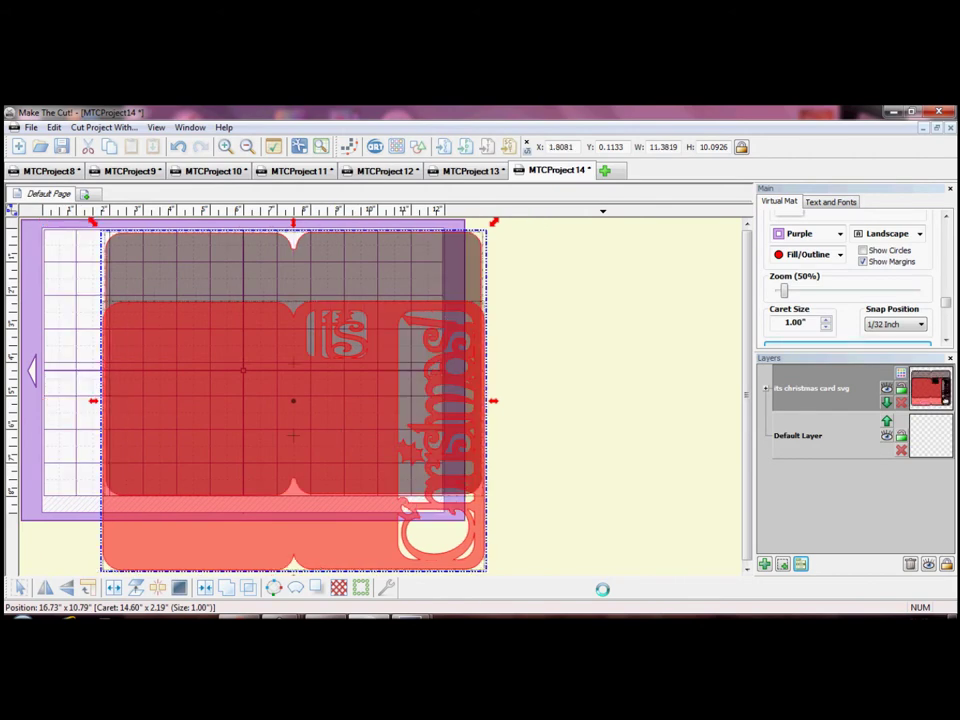
pyautogui.moveTo(293, 220); pyautogui.dragTo(293, 257)
pyautogui.moveTo(379, 482); pyautogui.dragTo(324, 446)
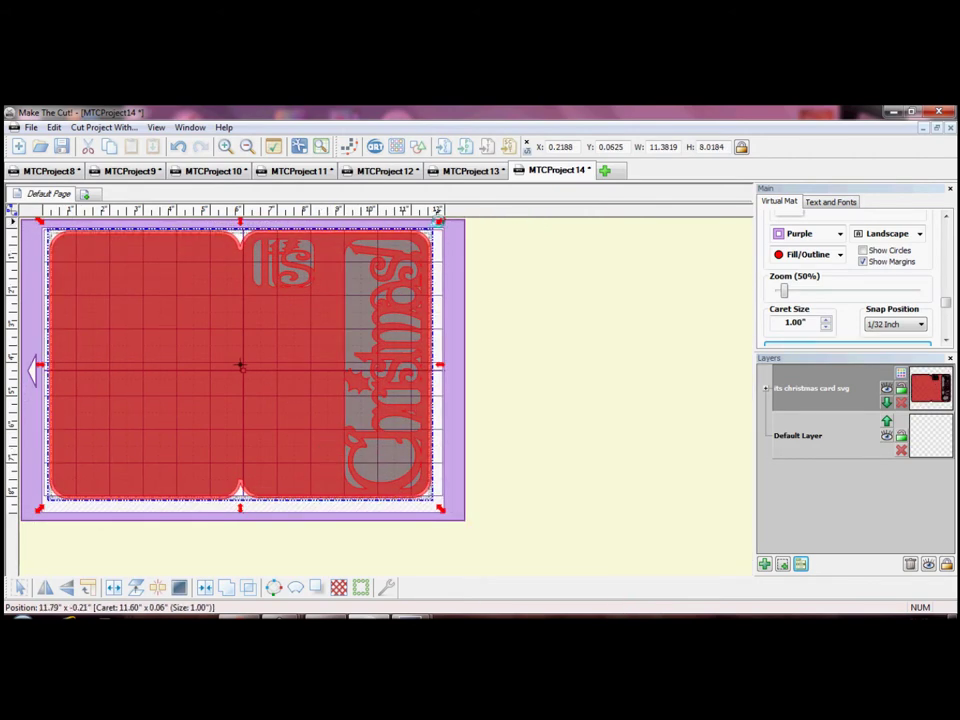
pyautogui.moveTo(436, 222); pyautogui.dragTo(432, 228)
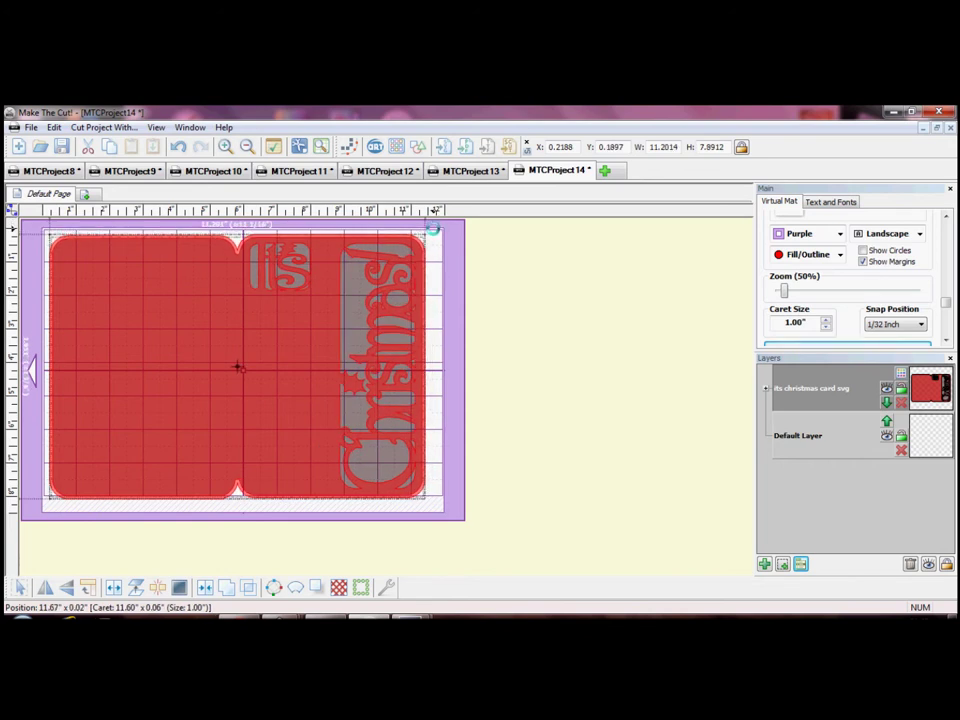
# - Apply To Each Its Own from the layer's context menu and toggle both layers' eye icons to check them
pyautogui.rightClick(794, 559)
pyautogui.click(827, 495)
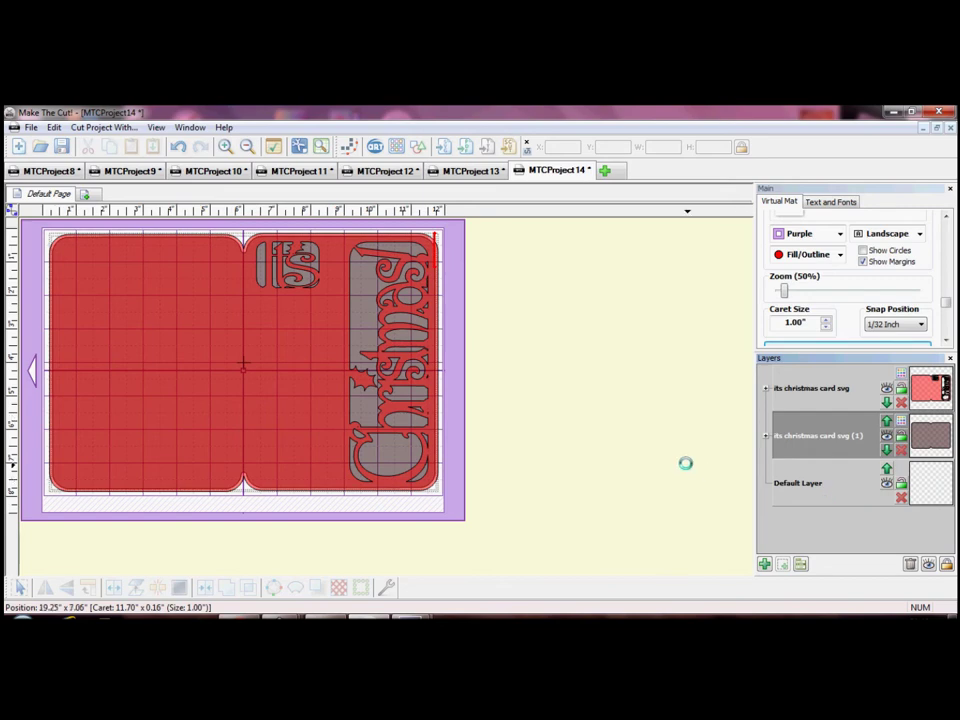
pyautogui.click(885, 436)
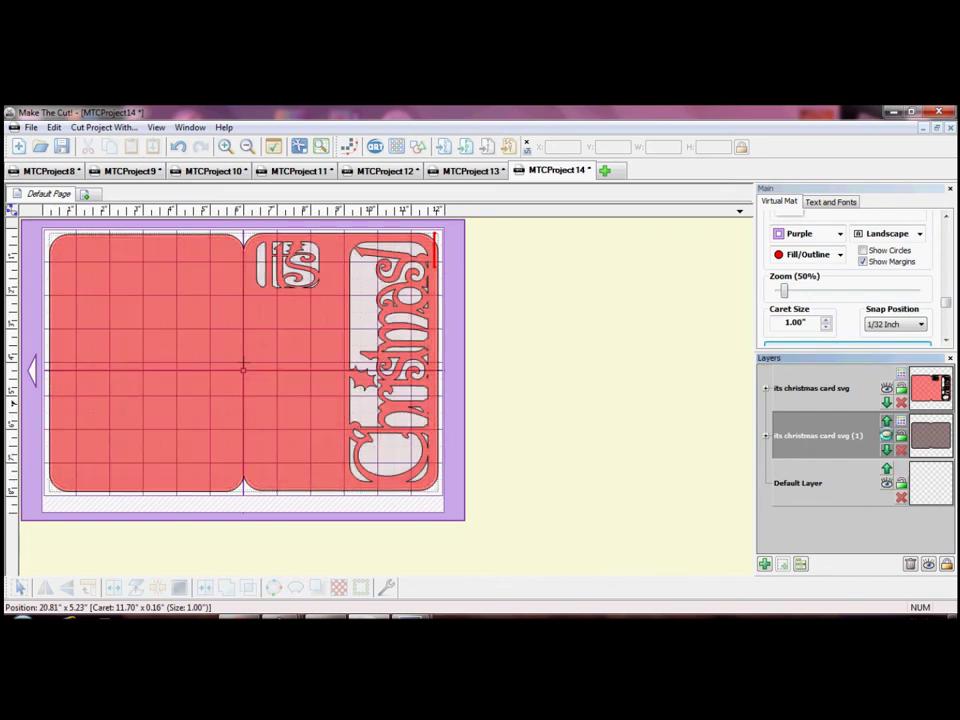
pyautogui.click(885, 387)
pyautogui.click(884, 436)
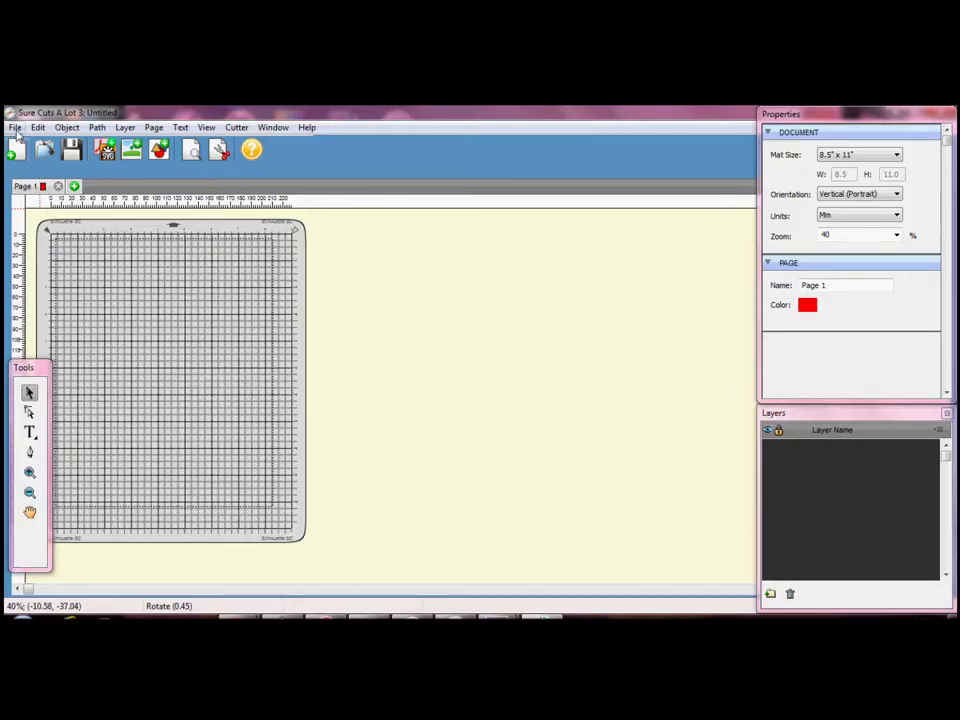
# - Import the 'its christmas card svg' file onto the Sure Cuts A Lot 3 mat
pyautogui.click(15, 128)
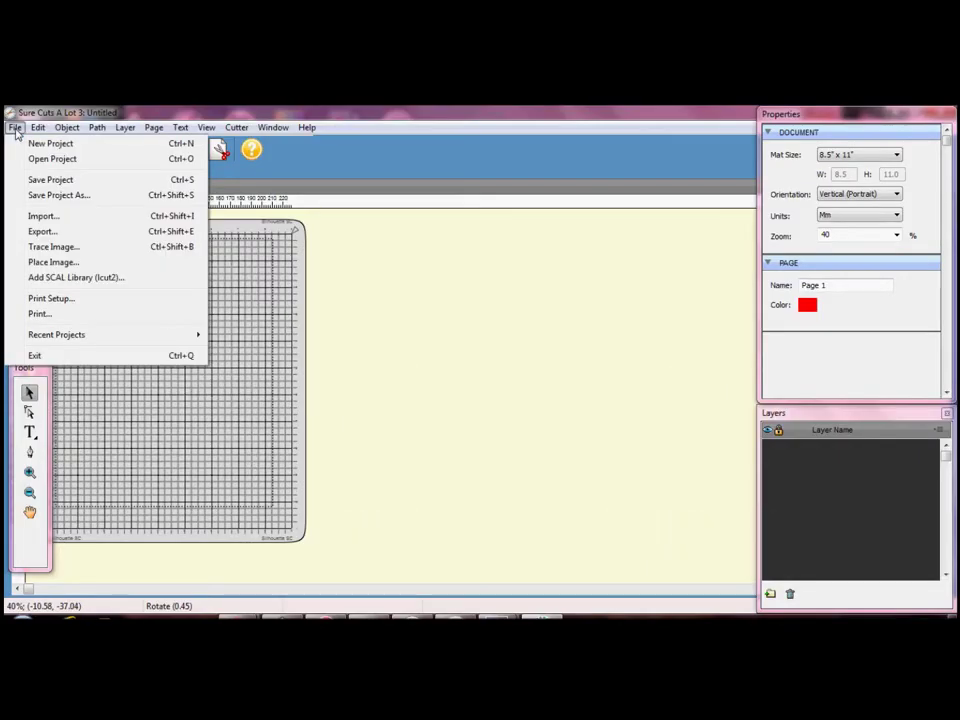
pyautogui.click(45, 217)
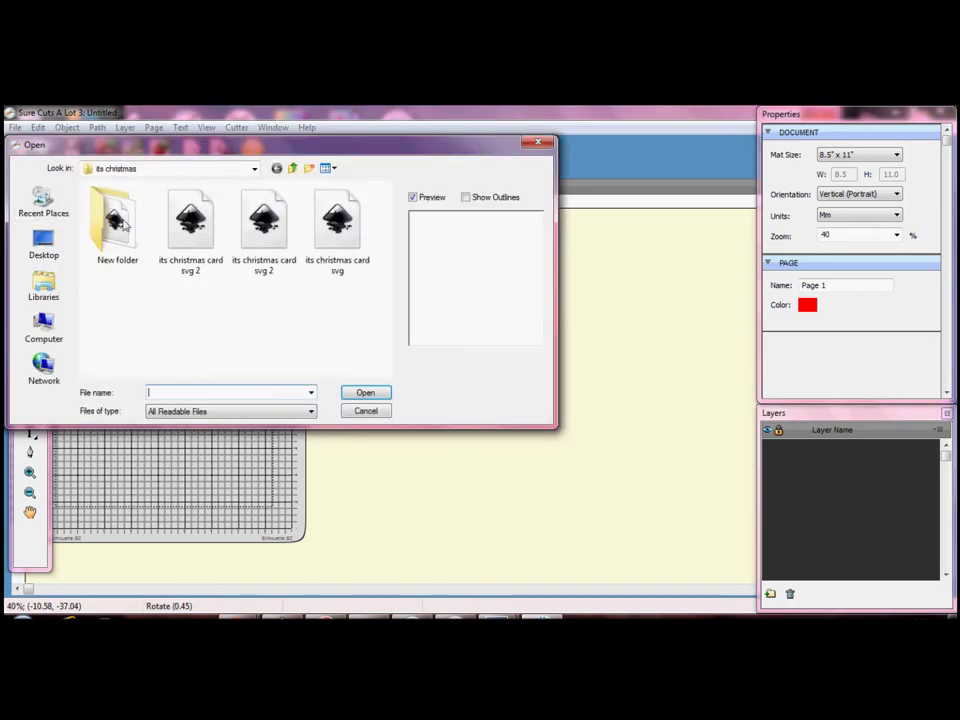
pyautogui.doubleClick(332, 220)
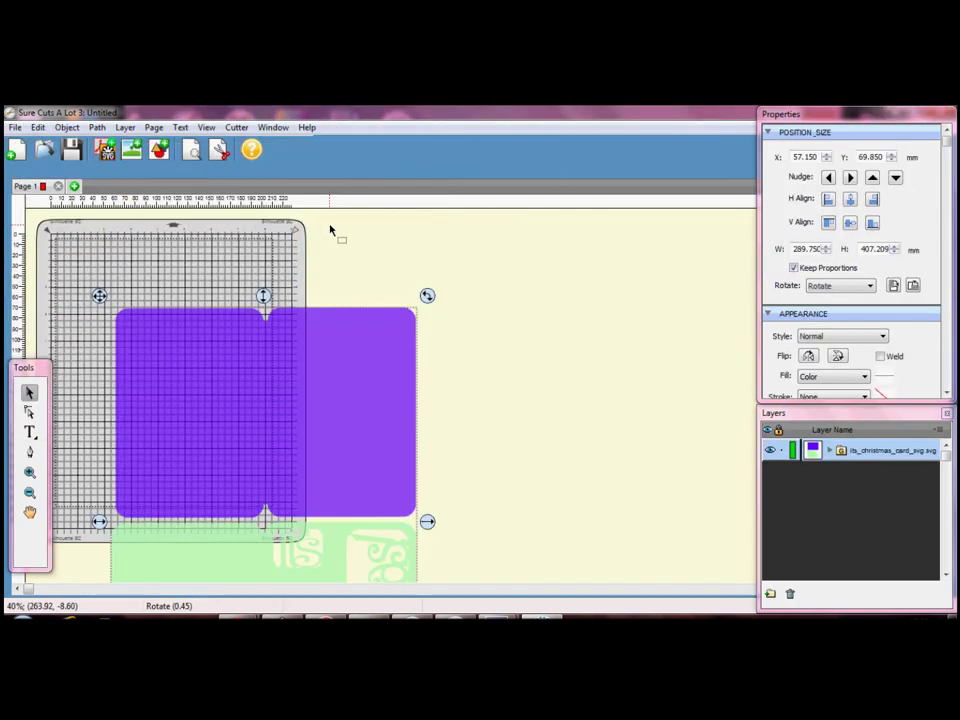
# - Move the imported card toward the mat, zoom out, and scale it down to about 221 mm wide
pyautogui.moveTo(332, 351); pyautogui.dragTo(272, 296)
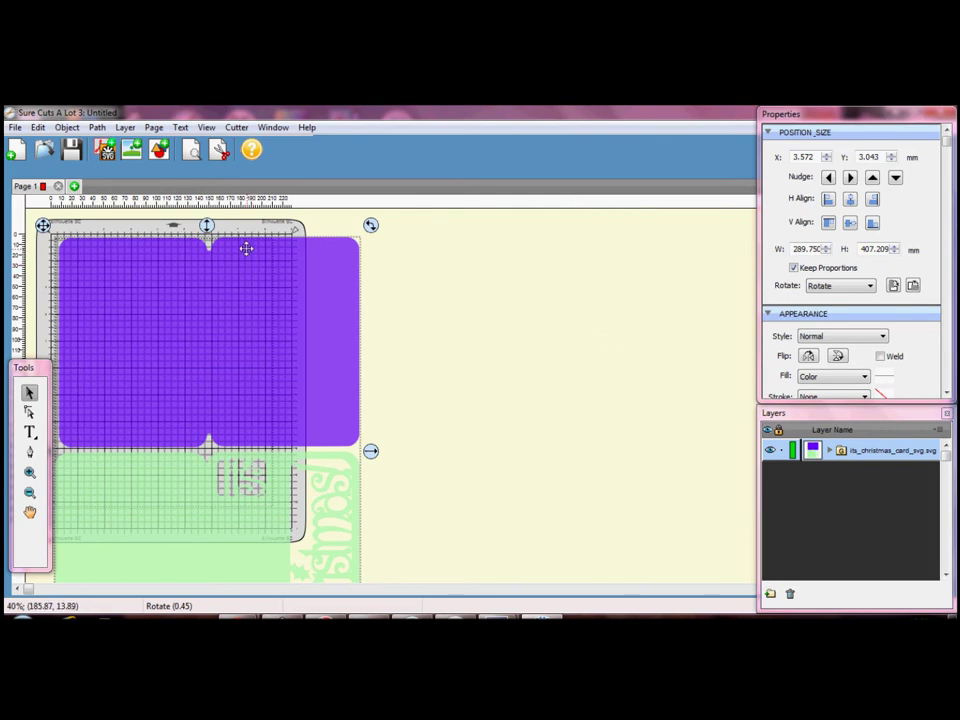
pyautogui.click(206, 128)
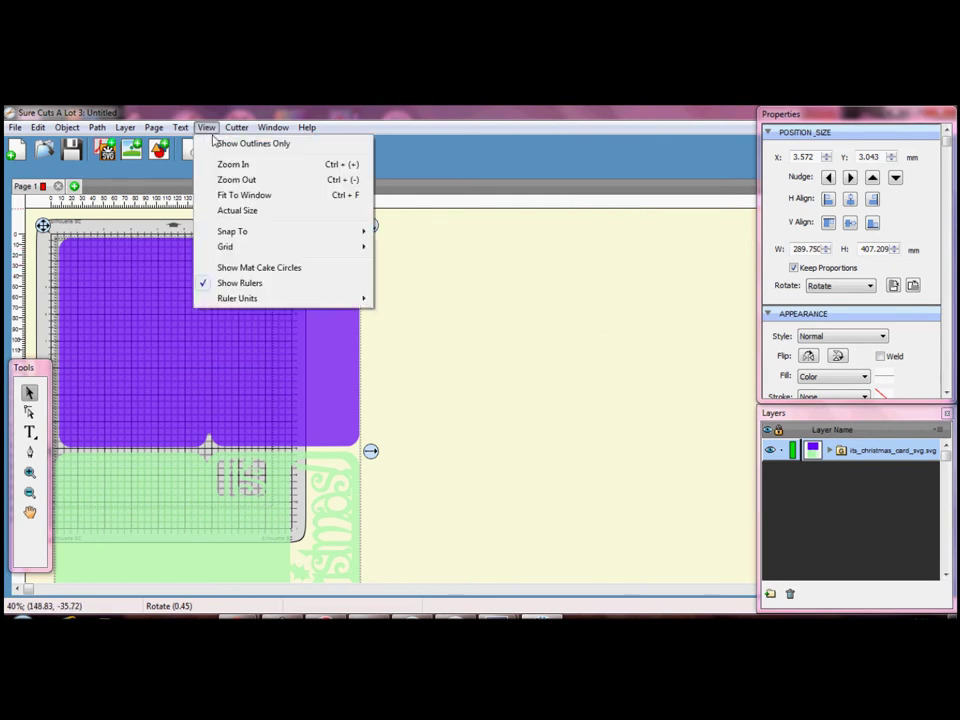
pyautogui.click(234, 180)
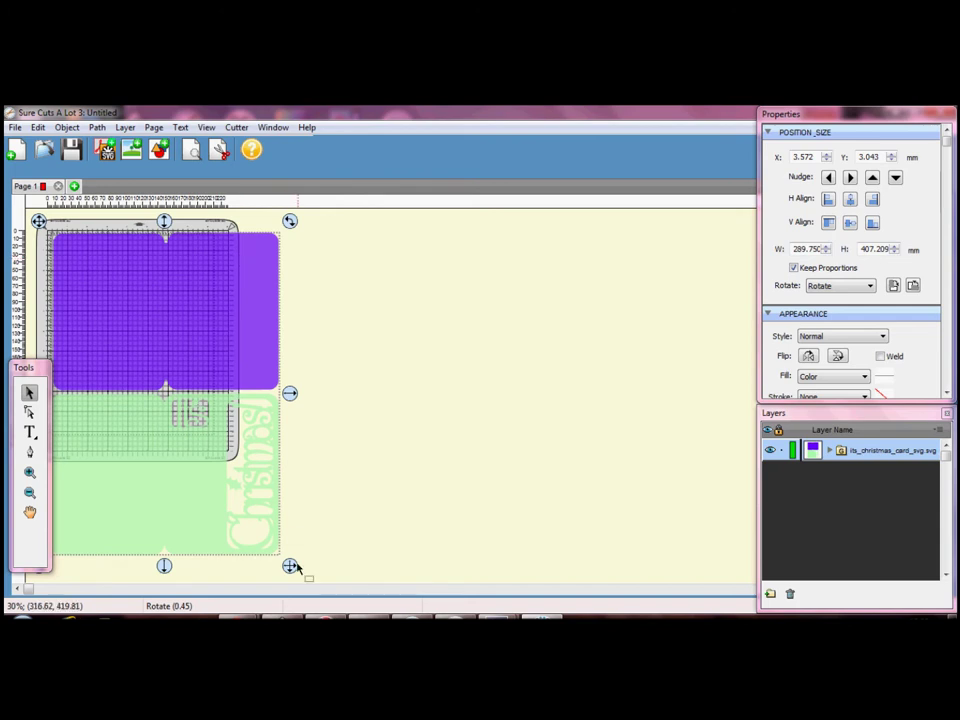
pyautogui.moveTo(291, 568); pyautogui.dragTo(216, 467)
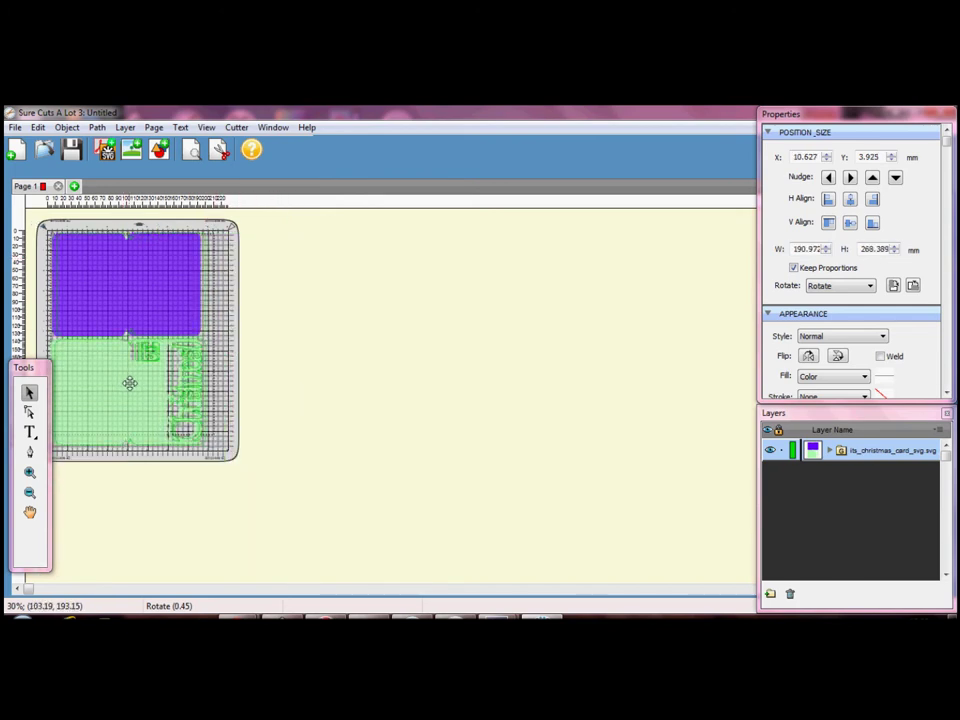
pyautogui.moveTo(130, 383); pyautogui.dragTo(135, 381)
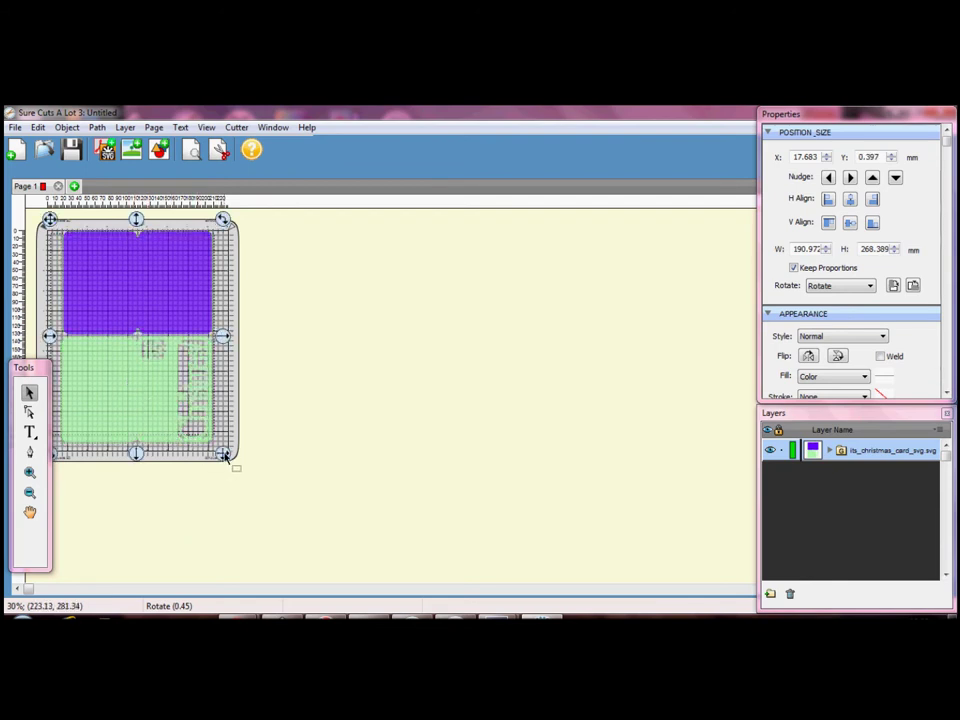
# - Shrink the card further to 186.562 x 262.191 mm and position it within the mat
pyautogui.moveTo(224, 455); pyautogui.dragTo(221, 451)
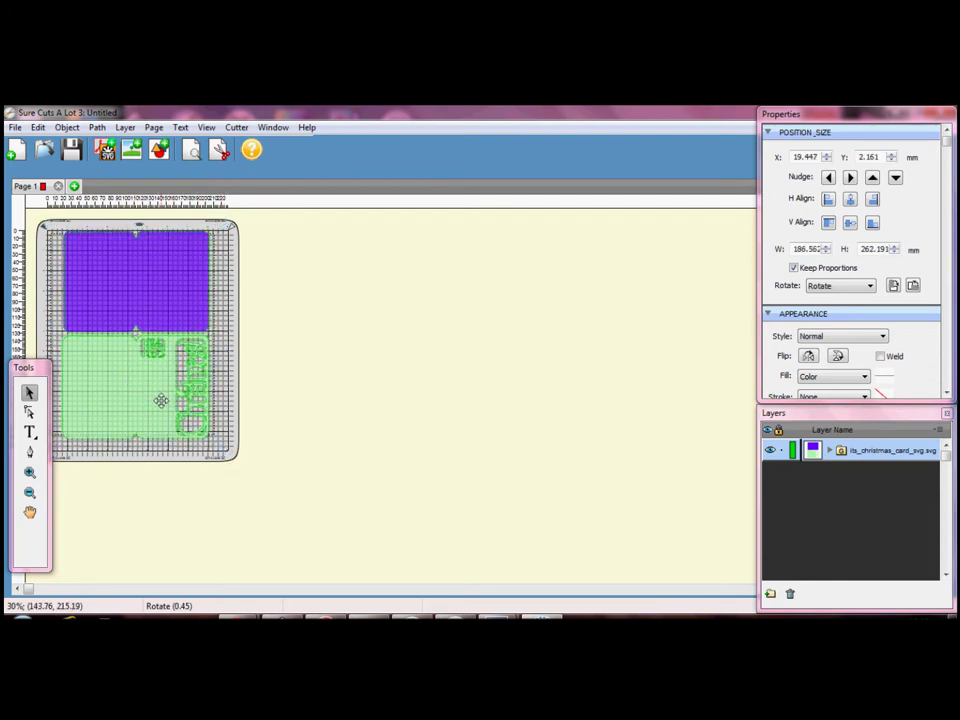
pyautogui.click(333, 407)
pyautogui.moveTo(181, 395); pyautogui.dragTo(281, 446)
pyautogui.moveTo(129, 399)
pyautogui.mouseDown()
pyautogui.moveTo(216, 459)
pyautogui.moveTo(124, 401)
pyautogui.mouseUp()
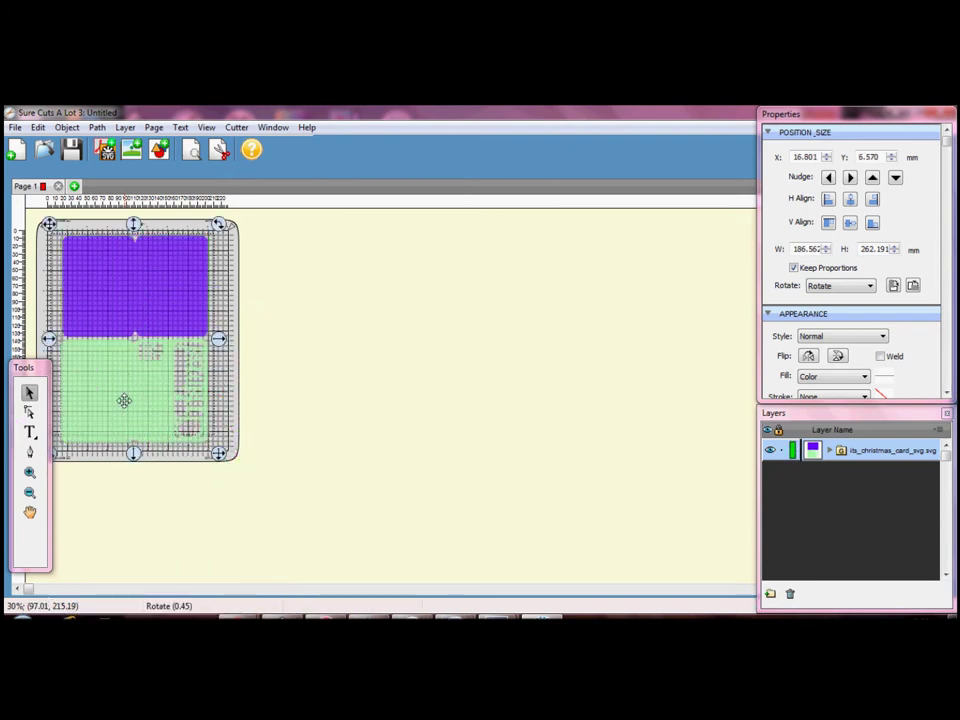
pyautogui.click(67, 128)
# - Ungroup the card, hide purple path3099, and move green rect3091 up to X 19.447, Y 13.271 mm
pyautogui.click(88, 195)
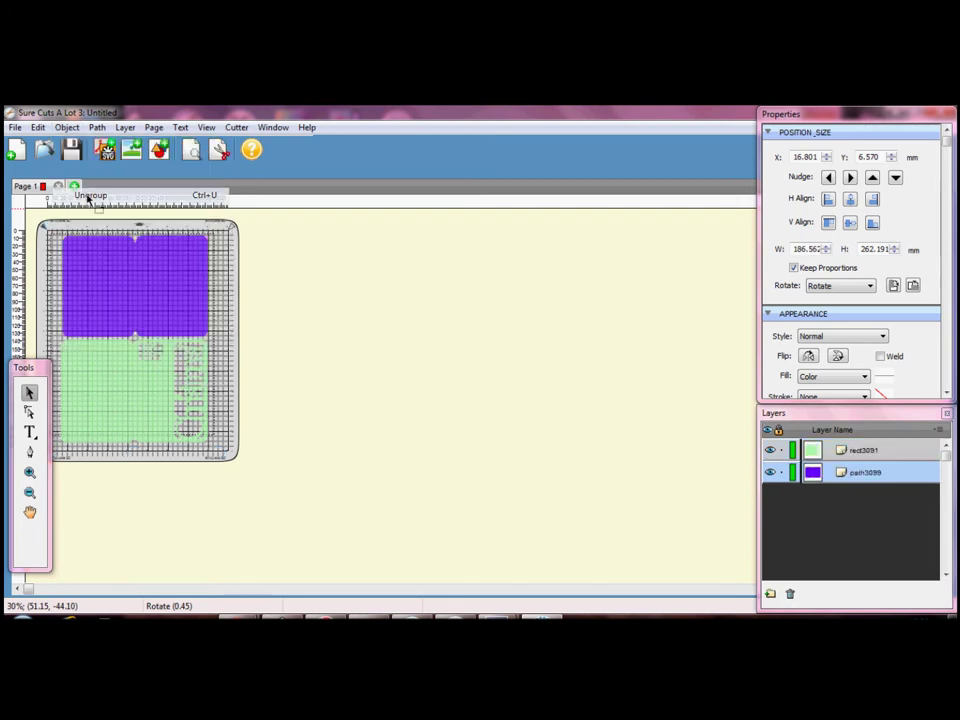
pyautogui.click(305, 316)
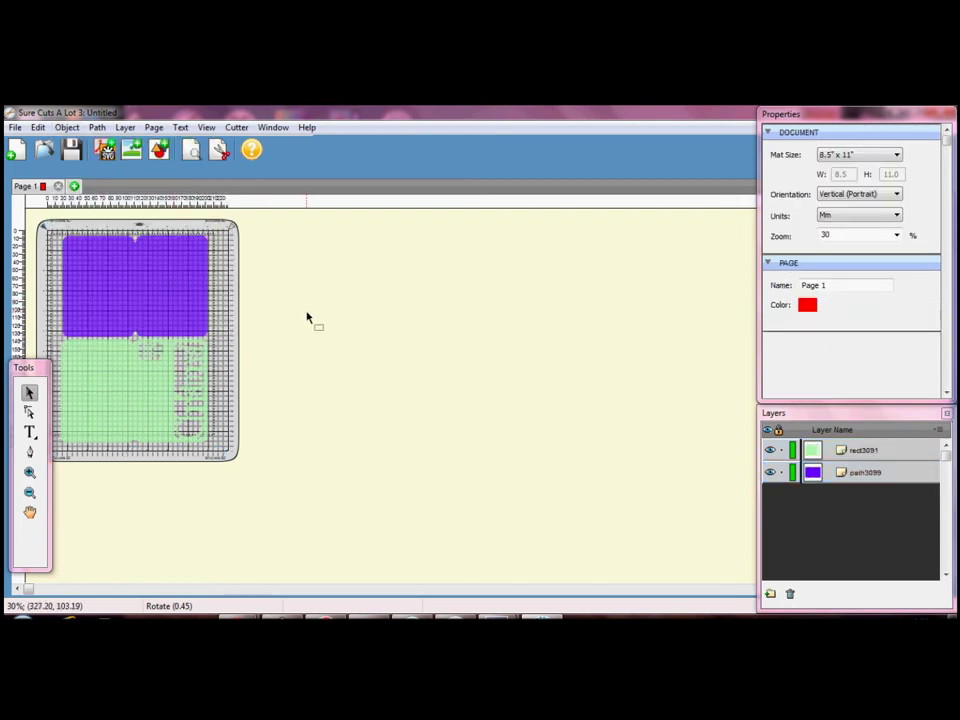
pyautogui.click(175, 281)
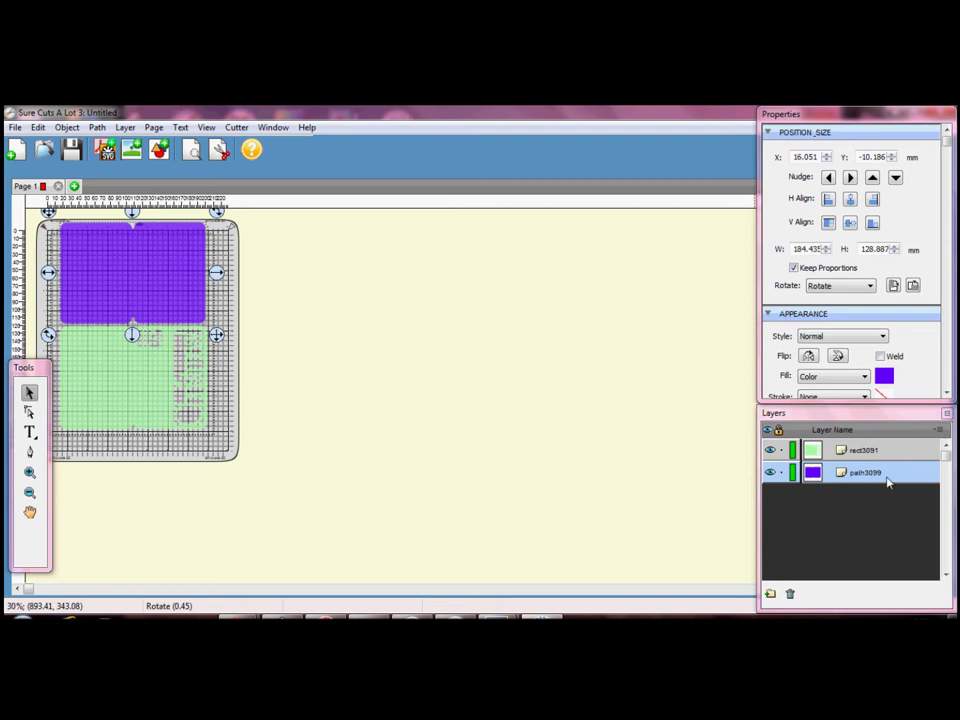
pyautogui.click(771, 473)
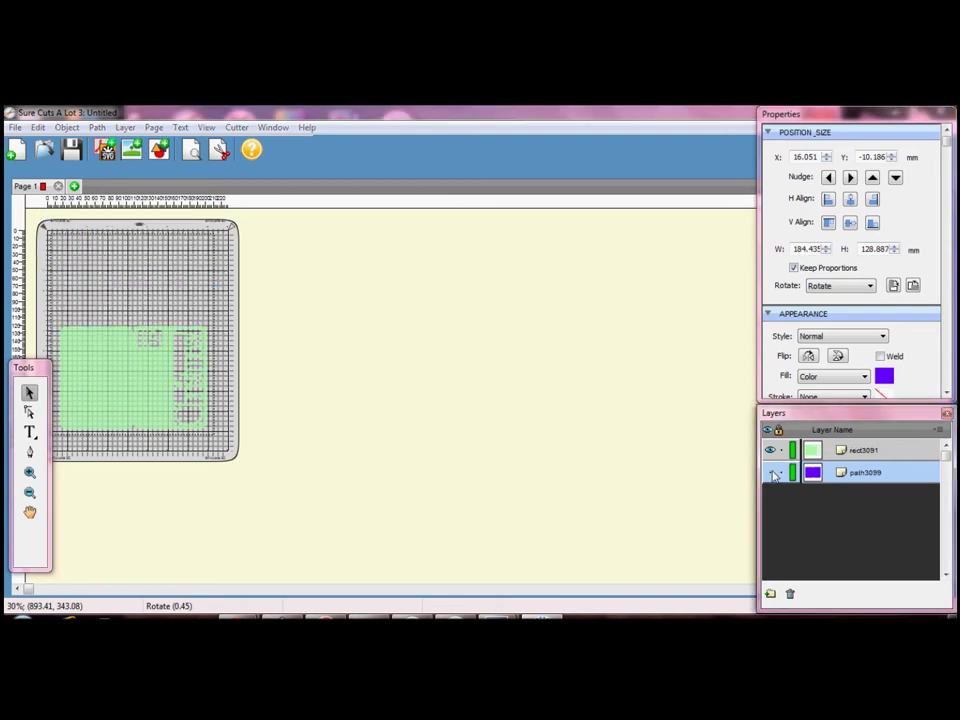
pyautogui.moveTo(125, 392); pyautogui.dragTo(130, 318)
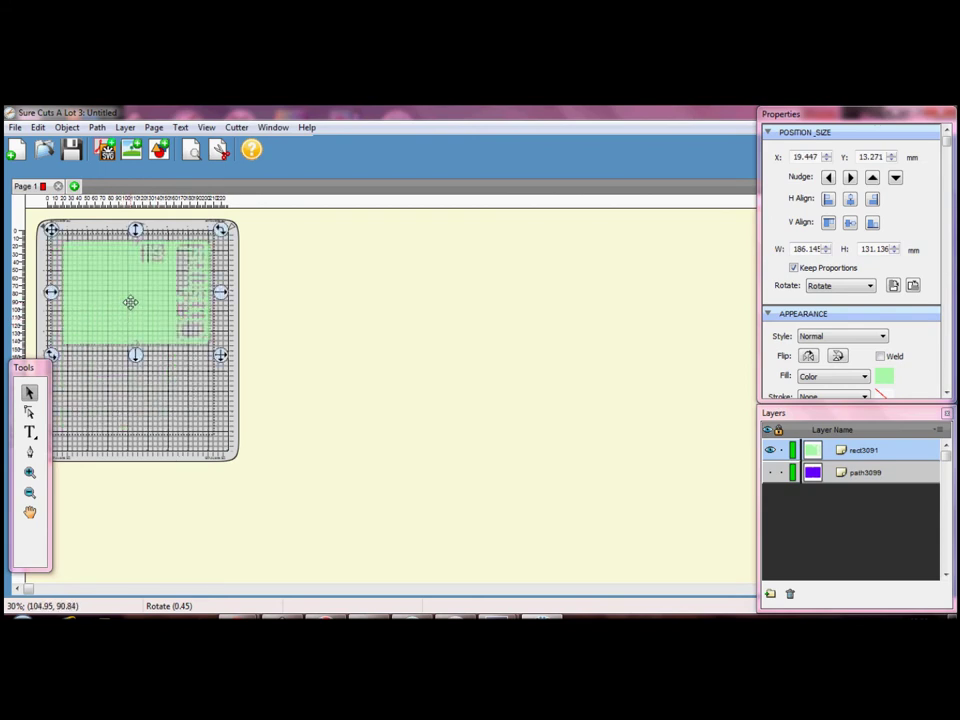
pyautogui.click(236, 128)
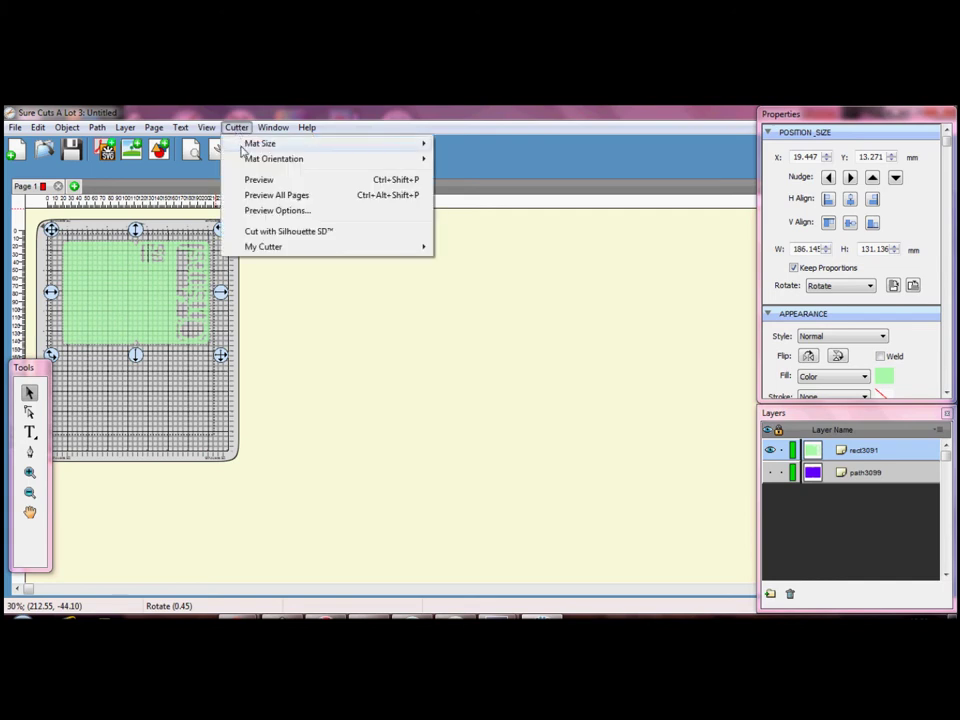
# - Confirm Silhouette SD is the selected cutter, then bring up the import dialog on a fresh page
pyautogui.moveTo(266, 247)
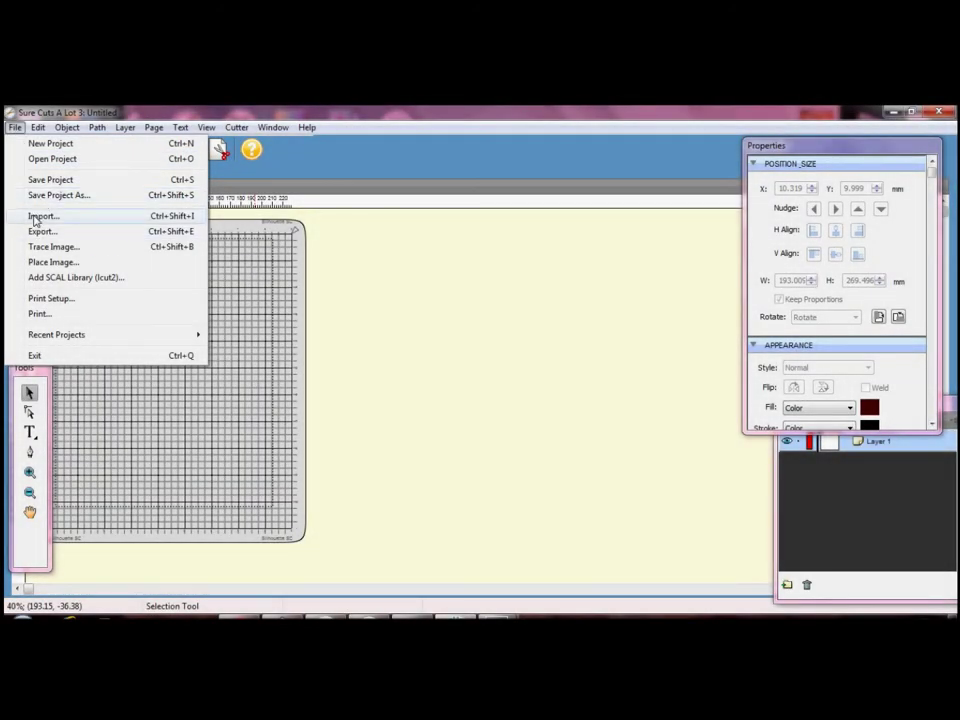
pyautogui.click(42, 216)
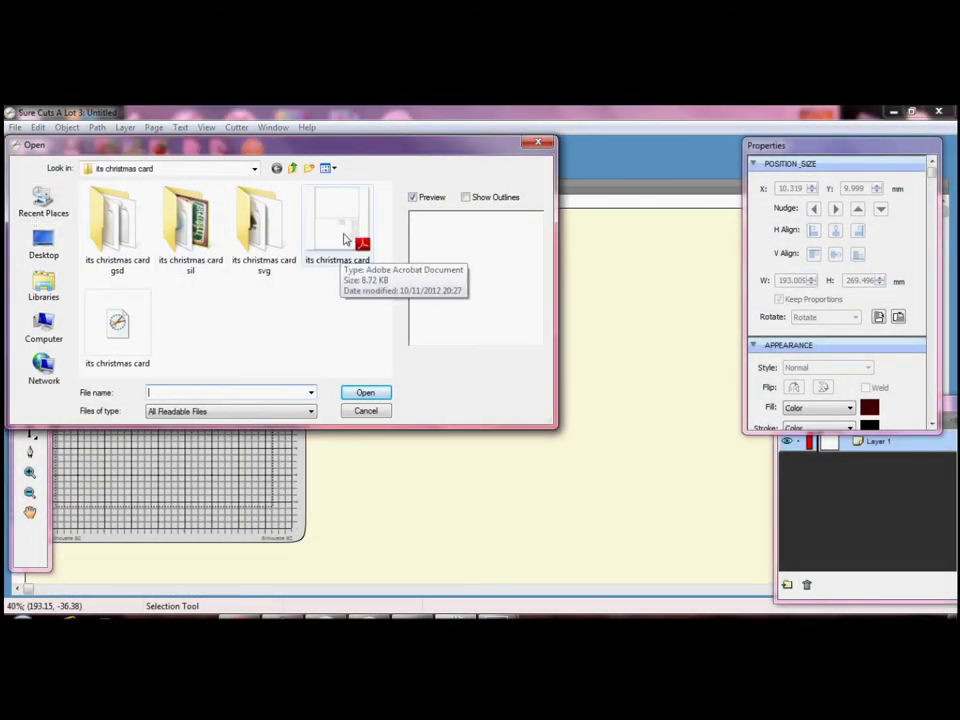
# - Import the its christmas card PDF and scale it to 180.635 x 253.859 mm on the mat
pyautogui.doubleClick(343, 238)
pyautogui.click(294, 491)
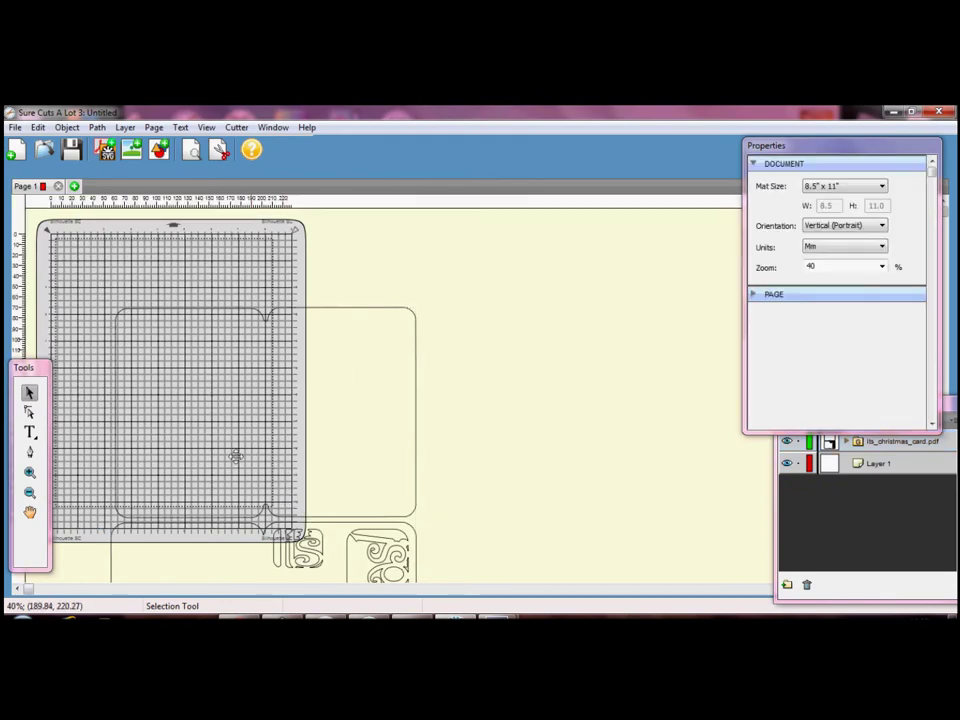
pyautogui.moveTo(116, 373); pyautogui.dragTo(60, 302)
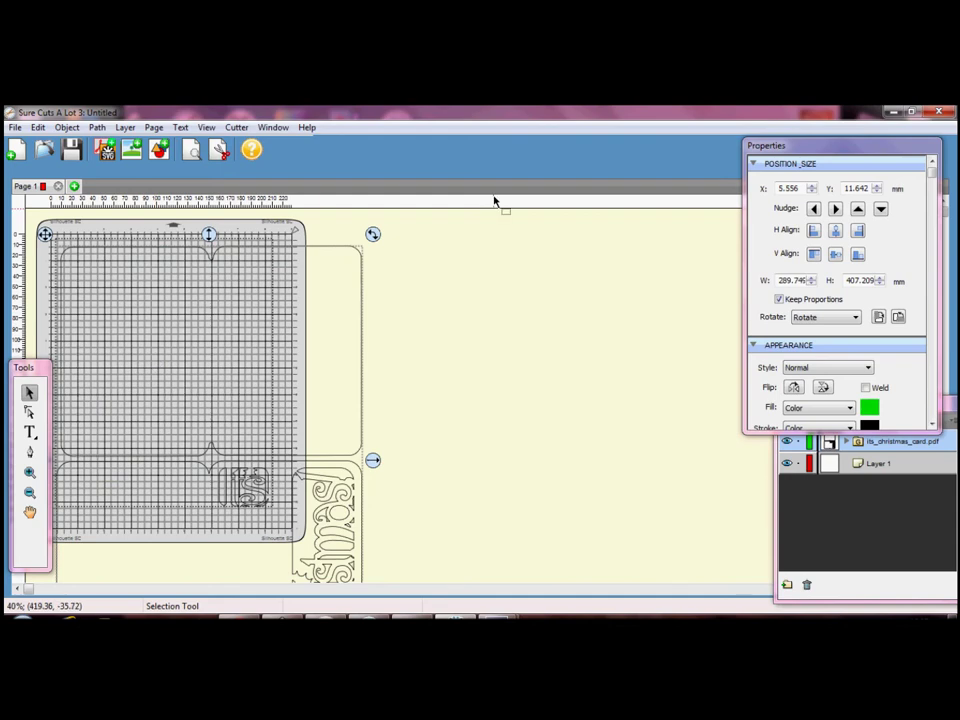
pyautogui.moveTo(373, 460); pyautogui.dragTo(288, 444)
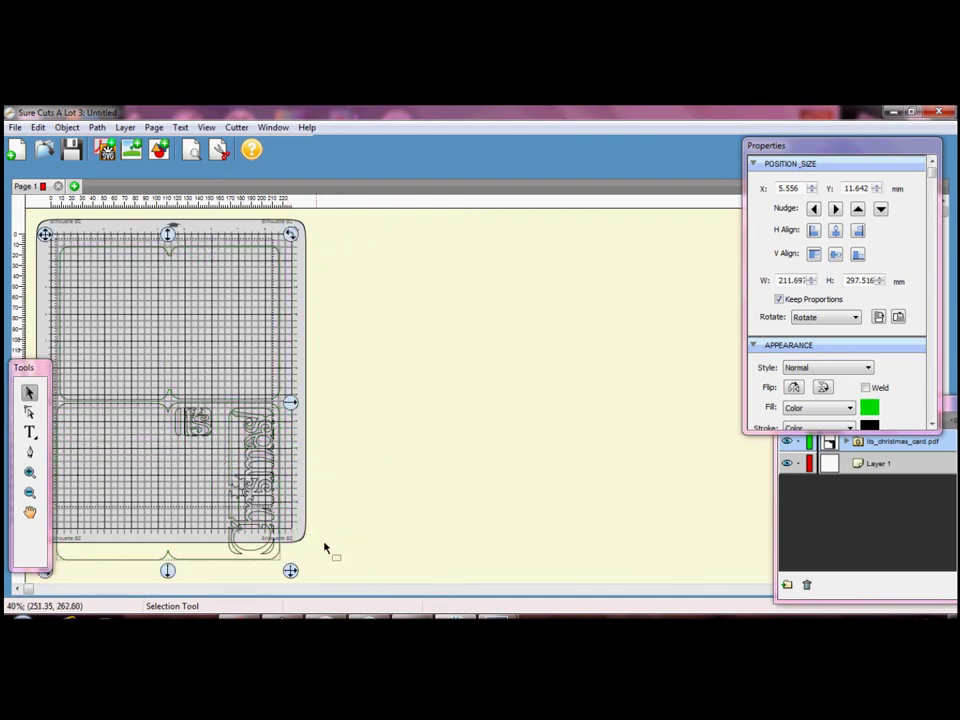
pyautogui.moveTo(168, 572); pyautogui.dragTo(171, 531)
# - Ungroup the card design and give the top card a solid green colour fill
pyautogui.click(243, 376)
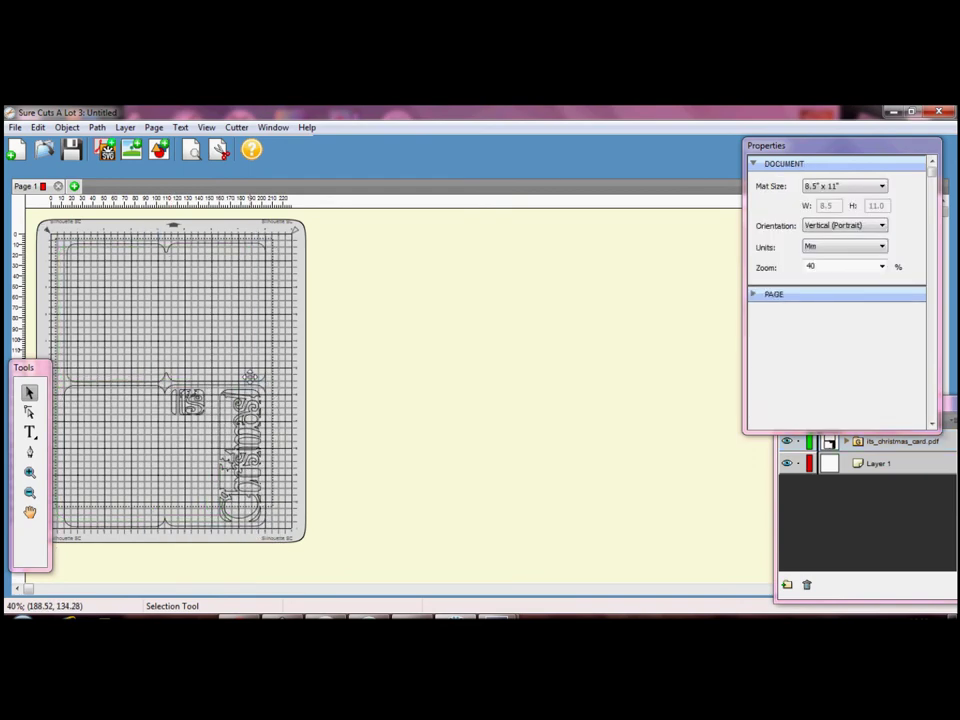
pyautogui.click(245, 378)
pyautogui.click(67, 127)
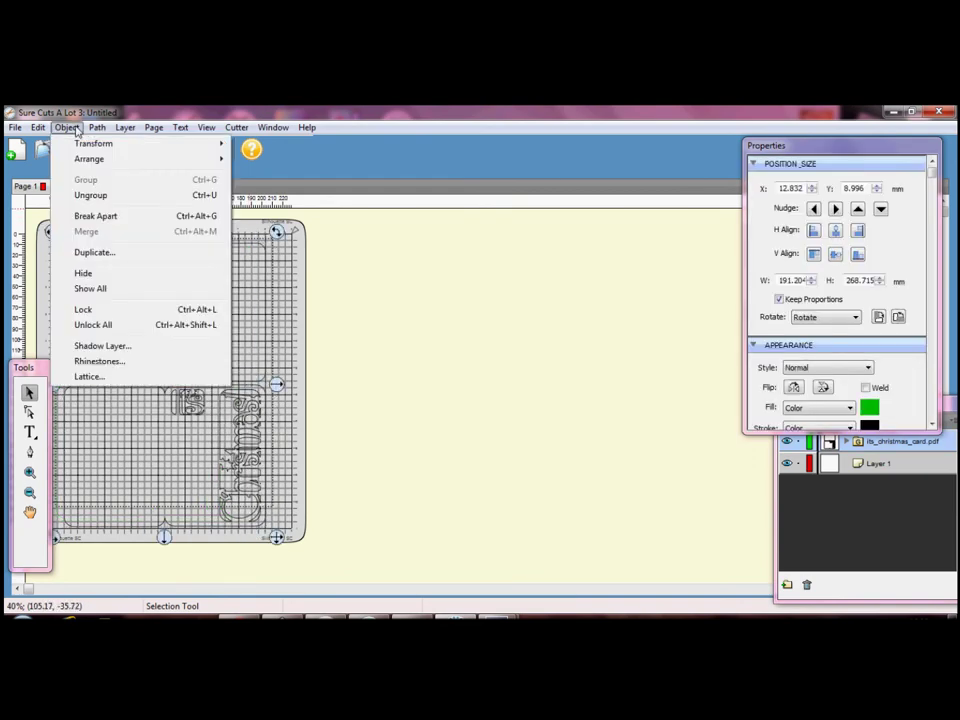
pyautogui.click(90, 193)
pyautogui.click(392, 257)
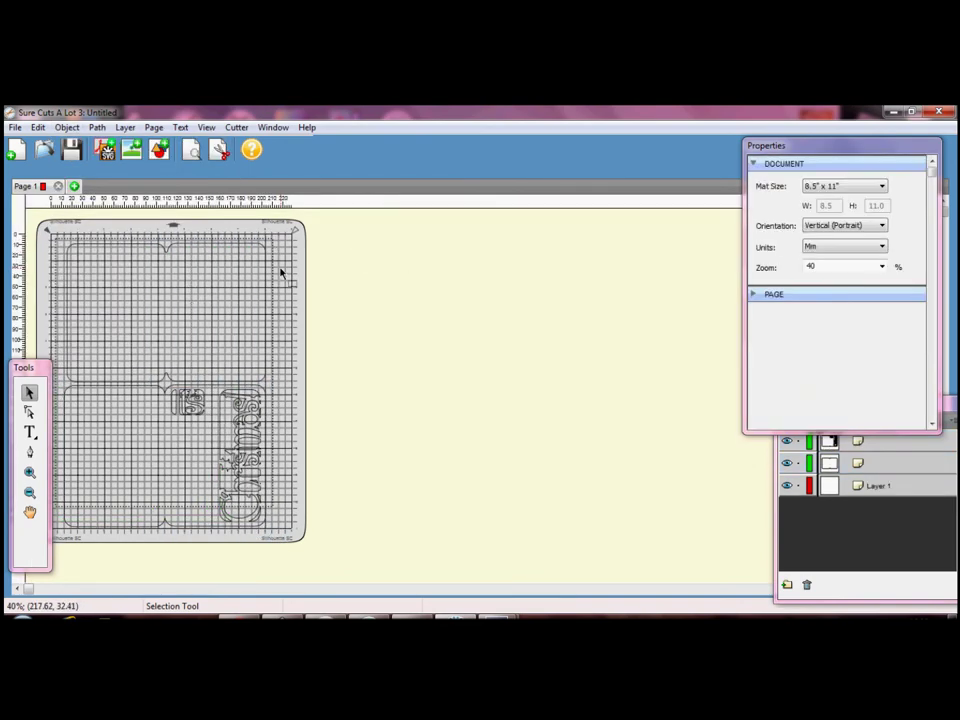
pyautogui.click(247, 246)
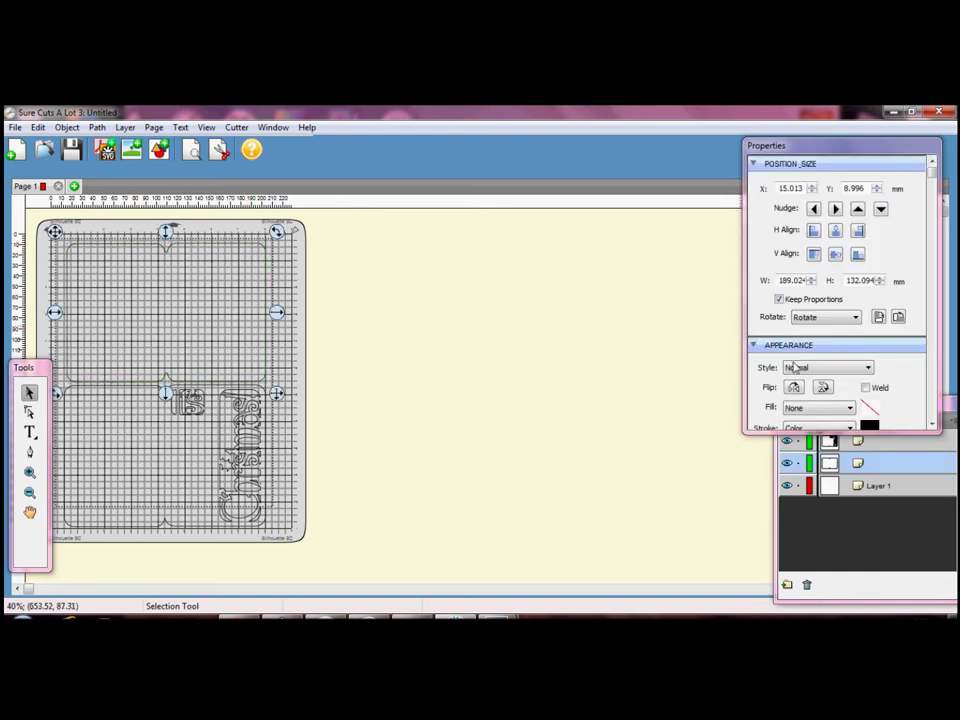
pyautogui.click(850, 408)
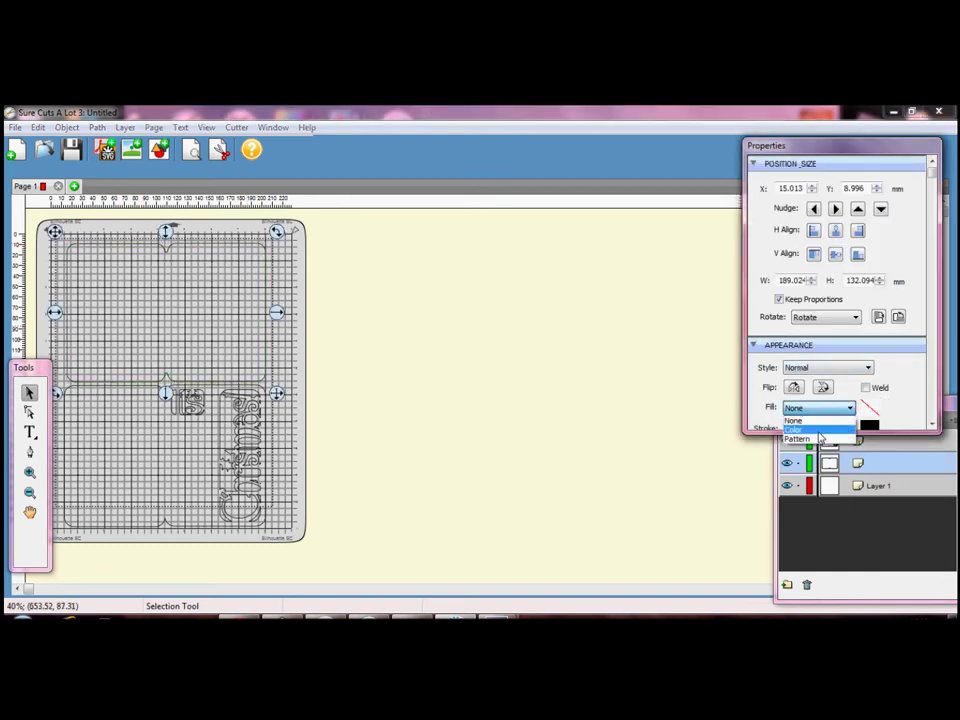
pyautogui.click(819, 431)
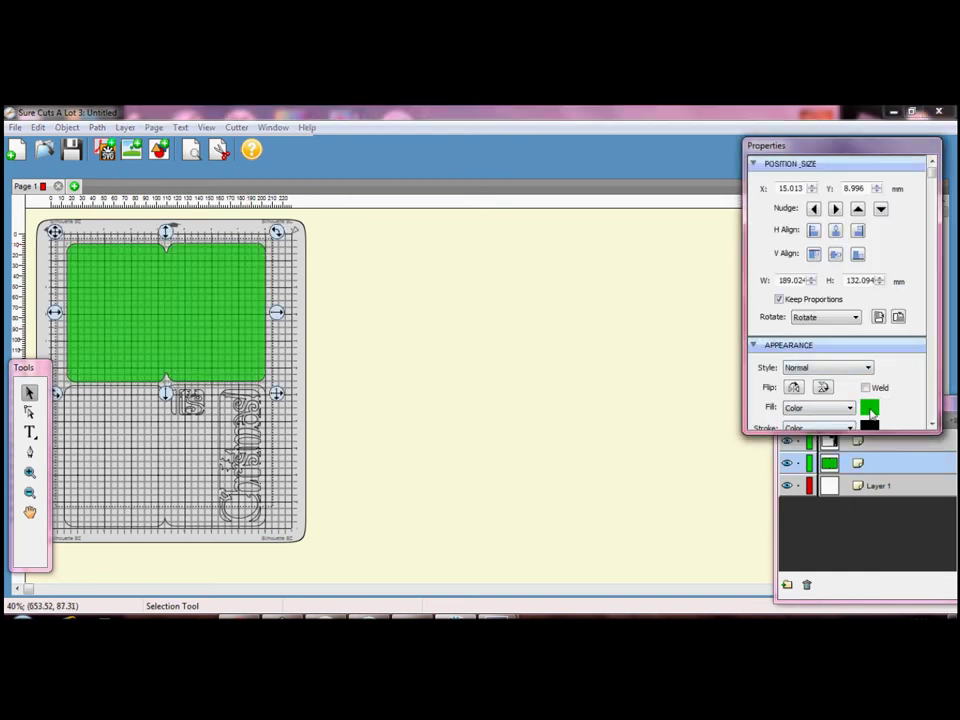
# - Fill the lower Christmas card with a bright red solid colour
pyautogui.click(252, 448)
pyautogui.click(849, 408)
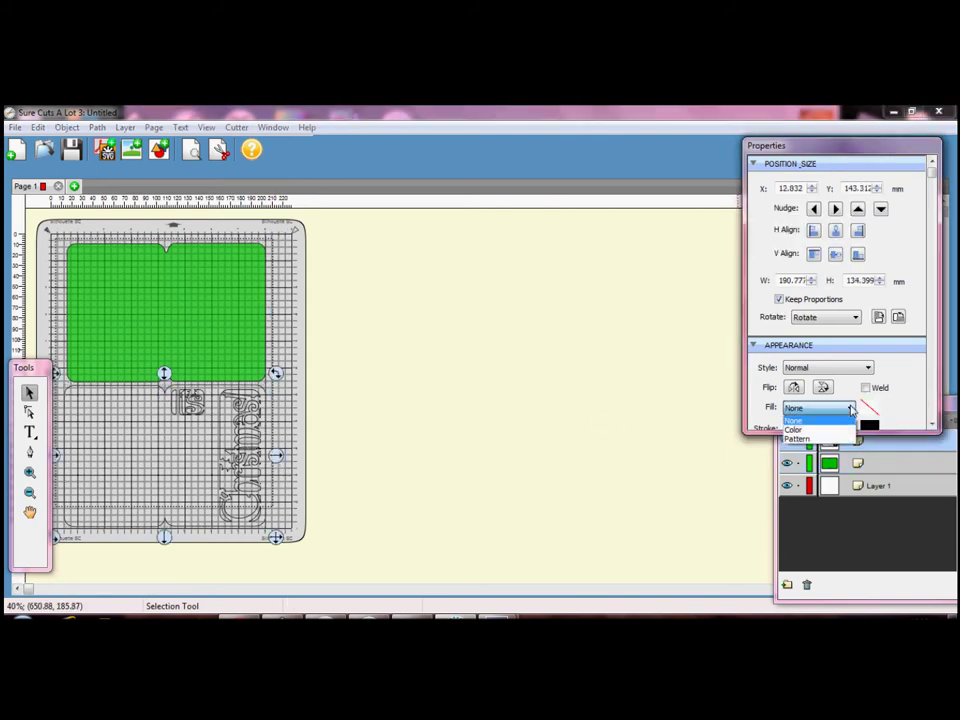
pyautogui.click(816, 431)
pyautogui.click(869, 407)
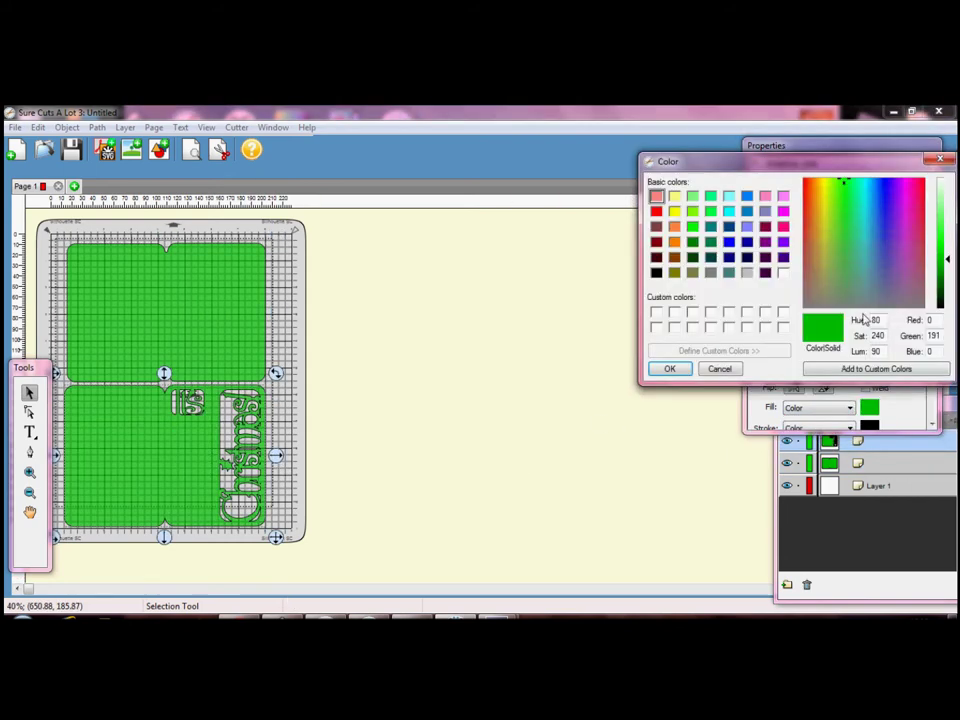
pyautogui.click(806, 244)
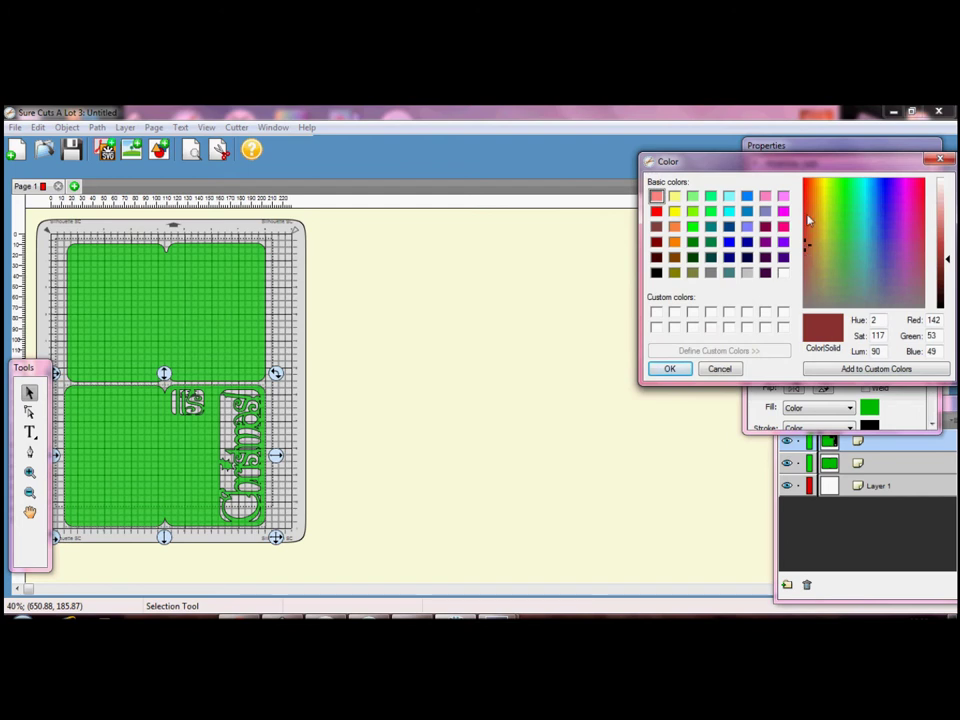
pyautogui.moveTo(810, 220); pyautogui.dragTo(808, 210)
pyautogui.click(669, 369)
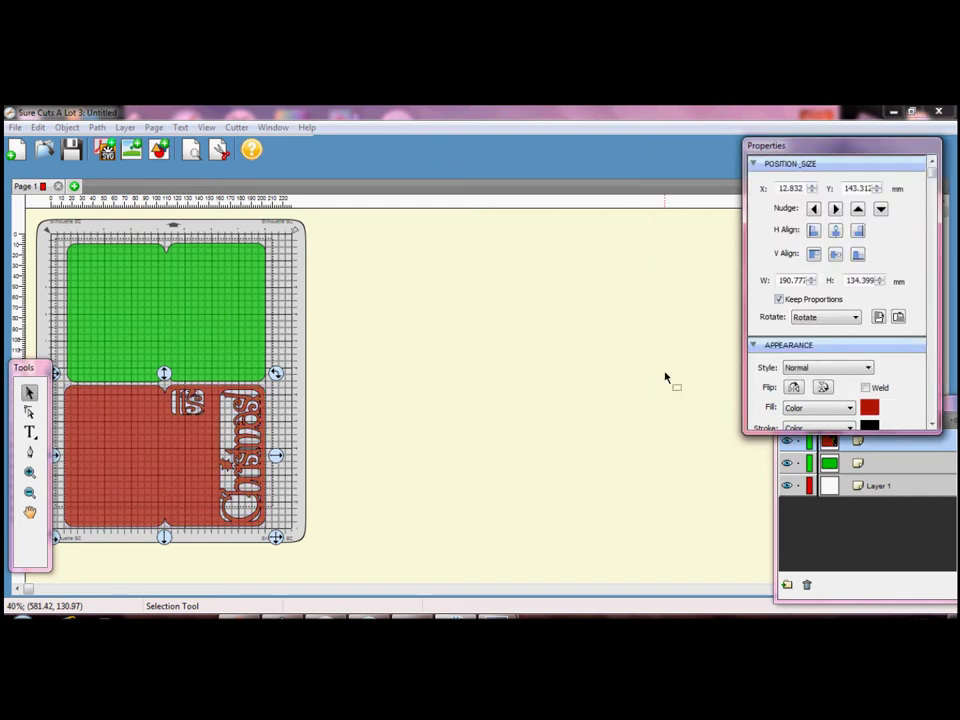
# - Preview the Silhouette SD cut settings, then shrink the card design slightly to fit the mat
pyautogui.click(236, 127)
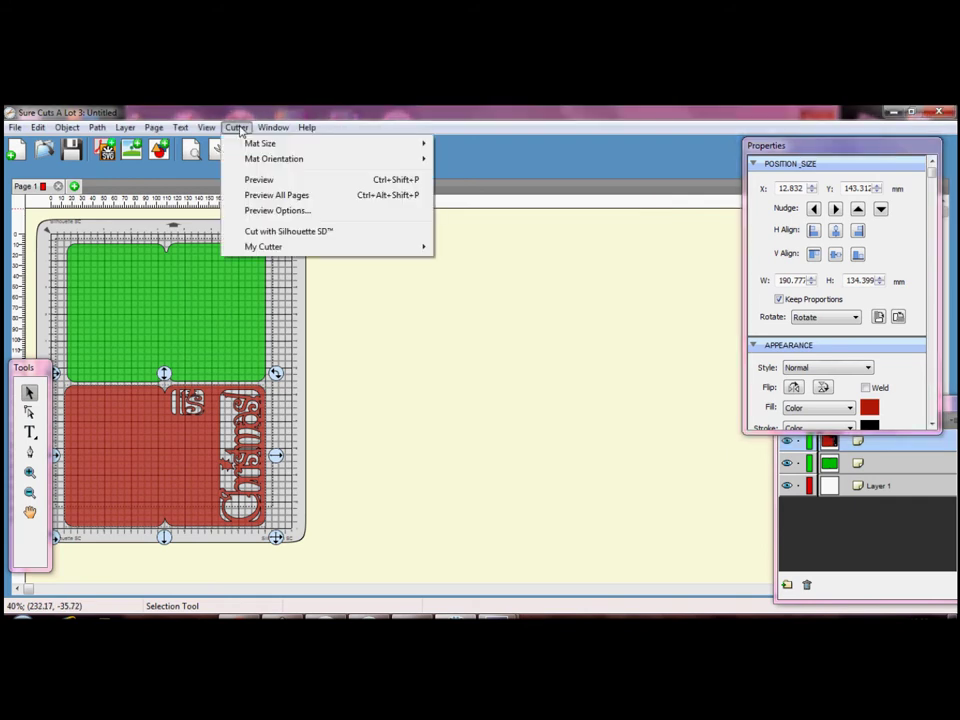
pyautogui.click(262, 230)
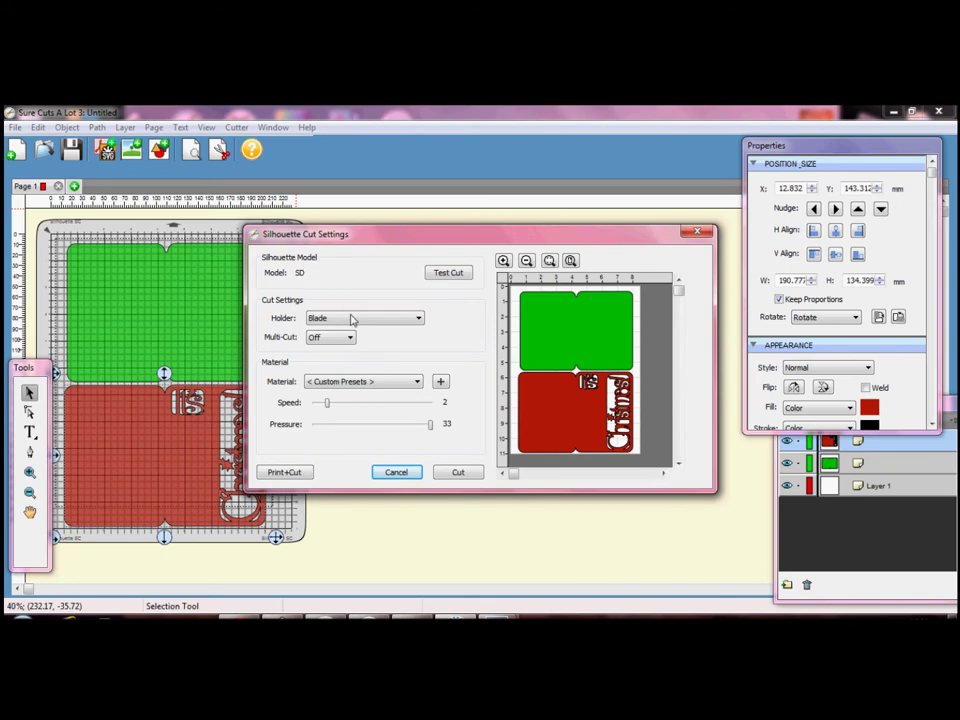
pyautogui.click(697, 233)
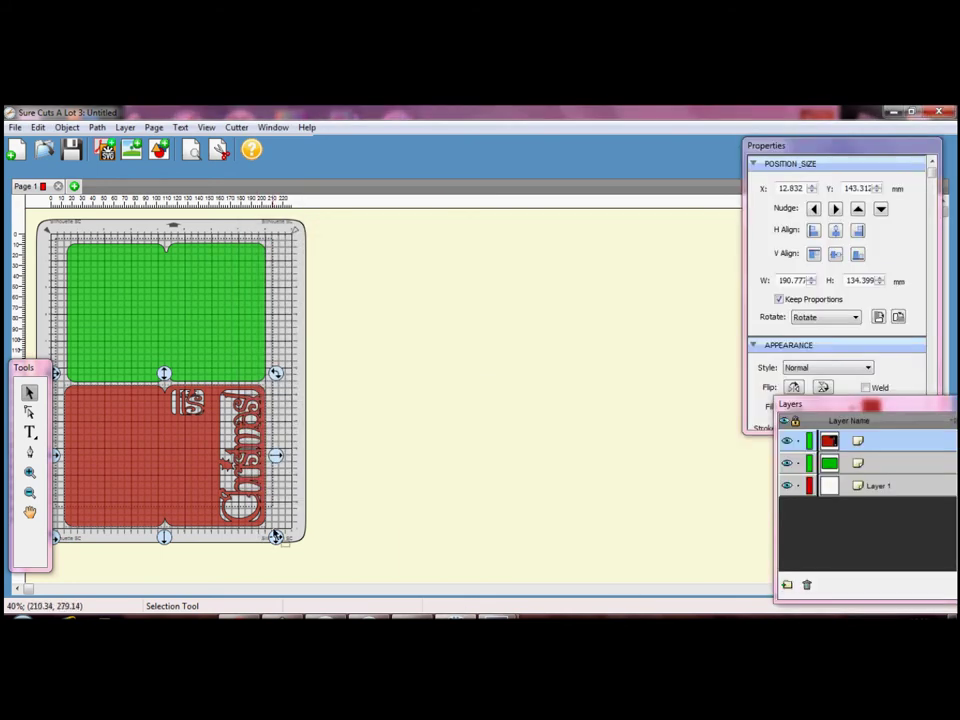
pyautogui.click(262, 260)
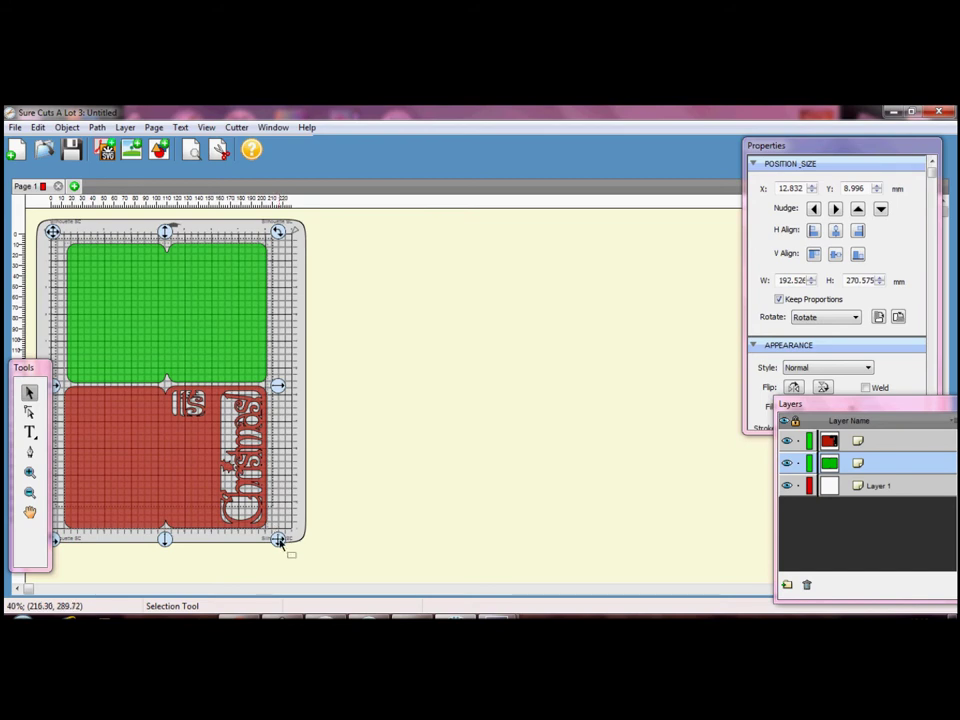
pyautogui.moveTo(279, 540); pyautogui.dragTo(276, 537)
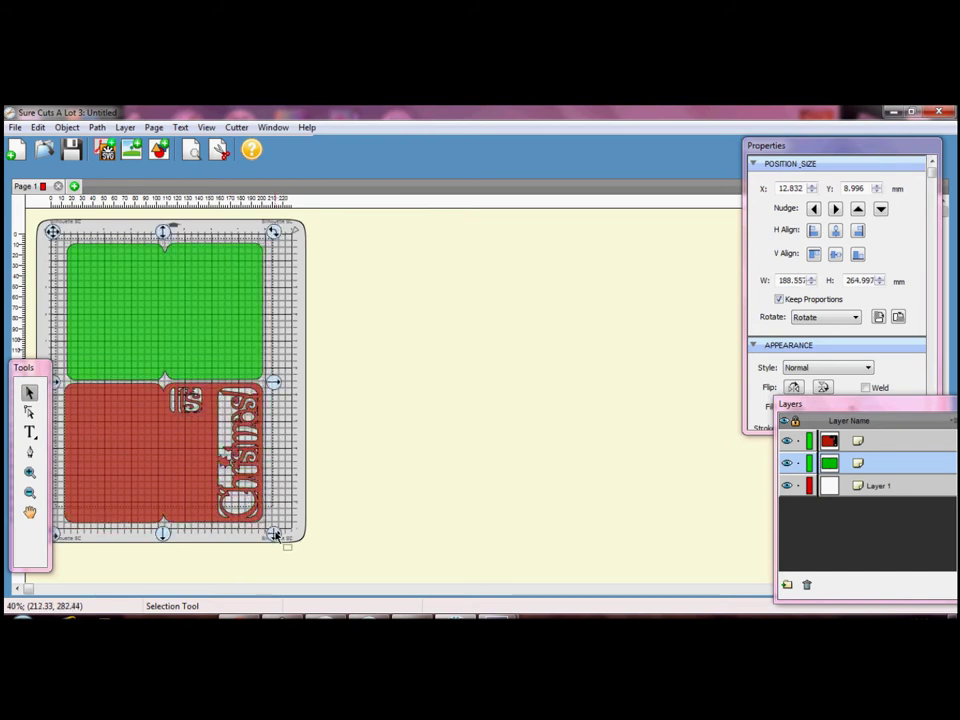
# - Send the card design to the Silhouette SD and start the cut
pyautogui.click(237, 128)
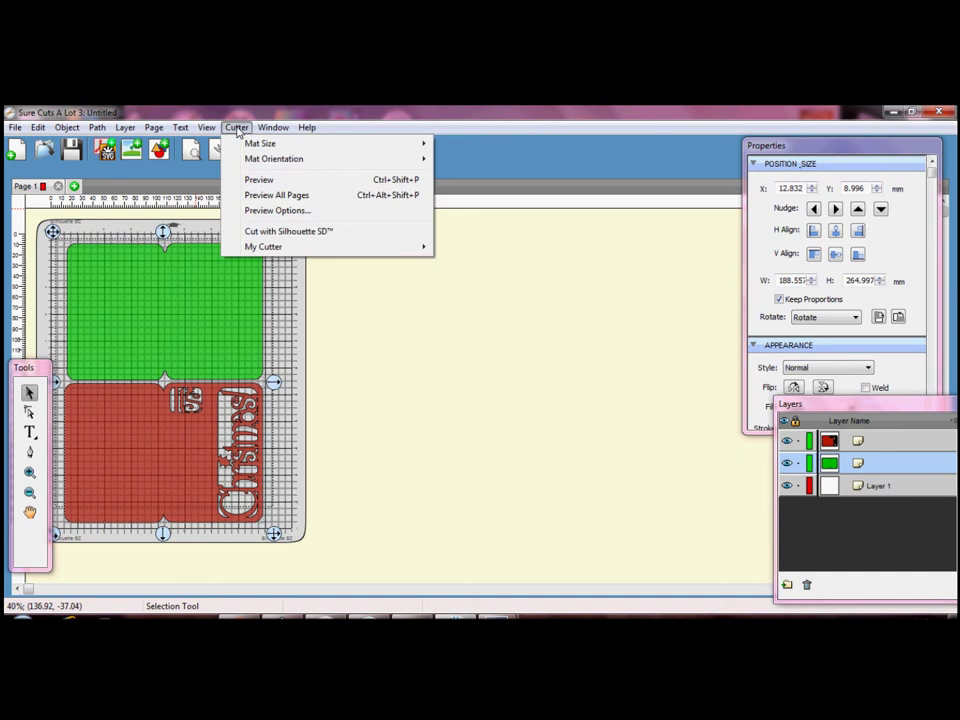
pyautogui.click(258, 231)
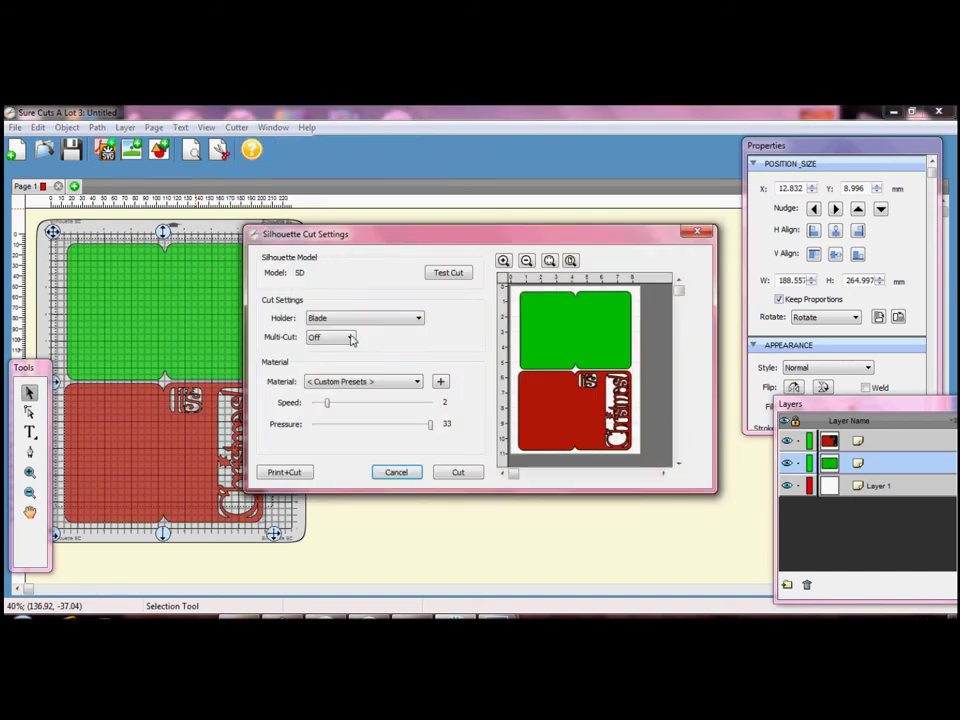
pyautogui.click(456, 475)
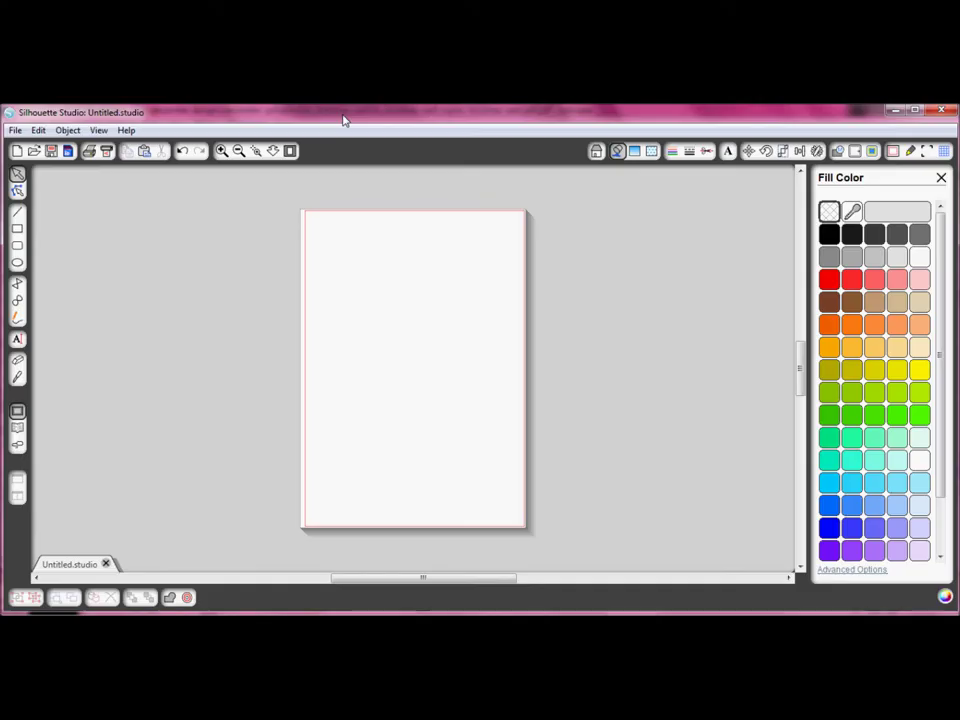
# - Open 'its christmas card dxf.dxf' in Silhouette Studio using the AutoCAD Interchange File (*.dxf) filter
pyautogui.click(15, 131)
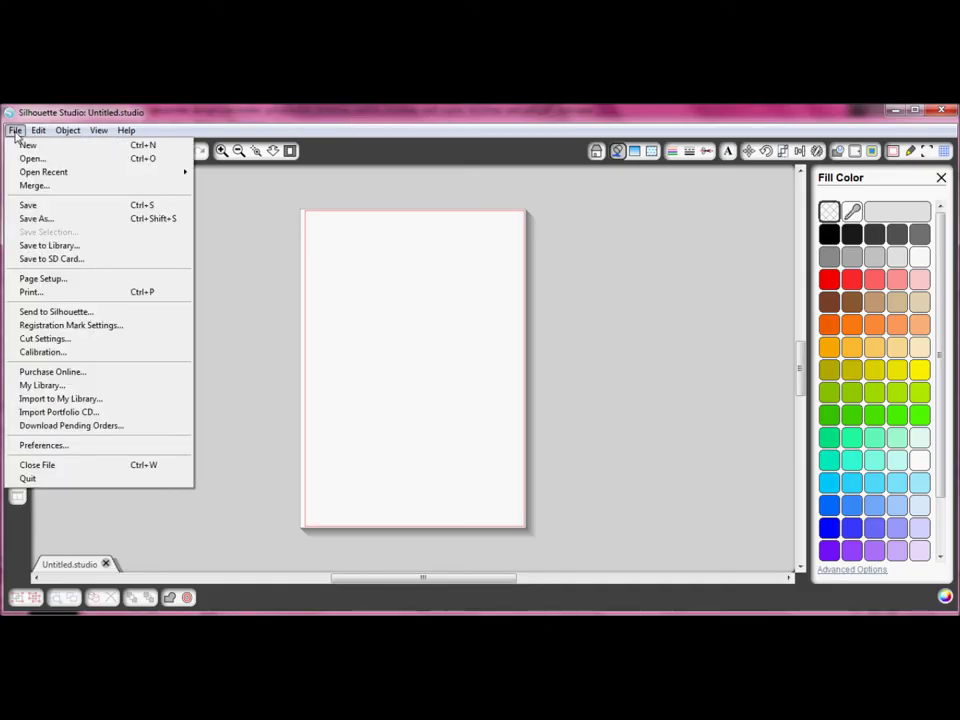
pyautogui.click(30, 158)
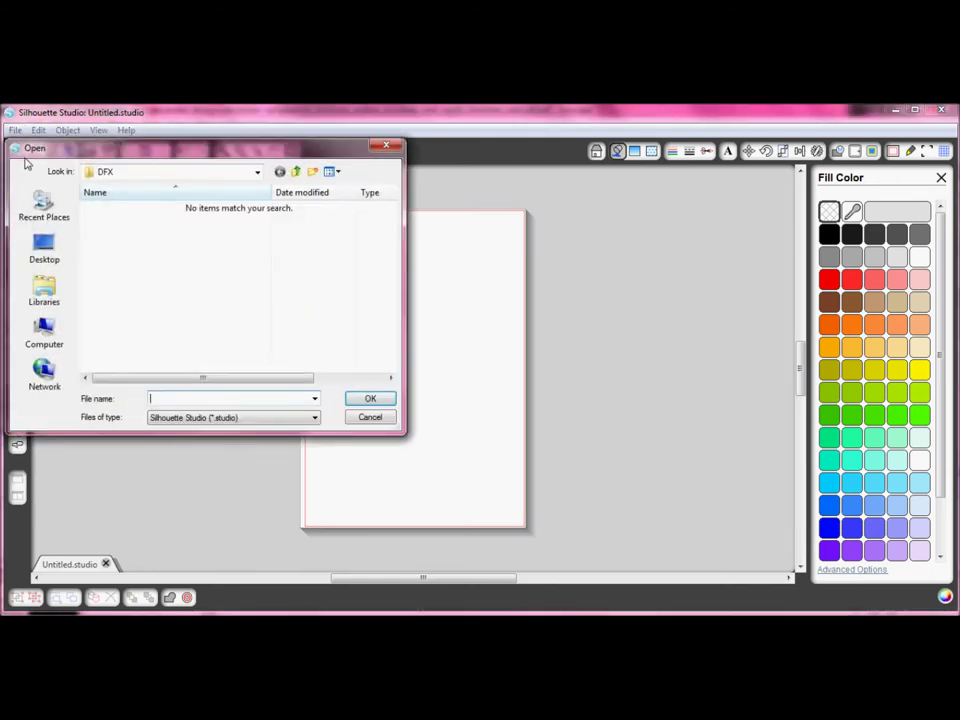
pyautogui.click(315, 418)
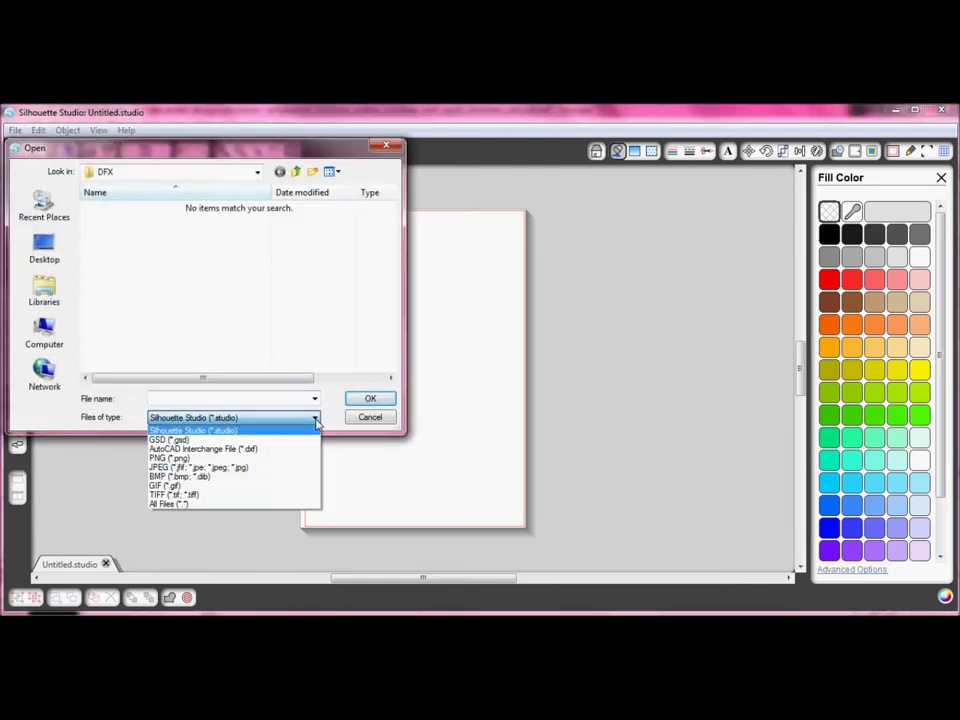
pyautogui.click(170, 450)
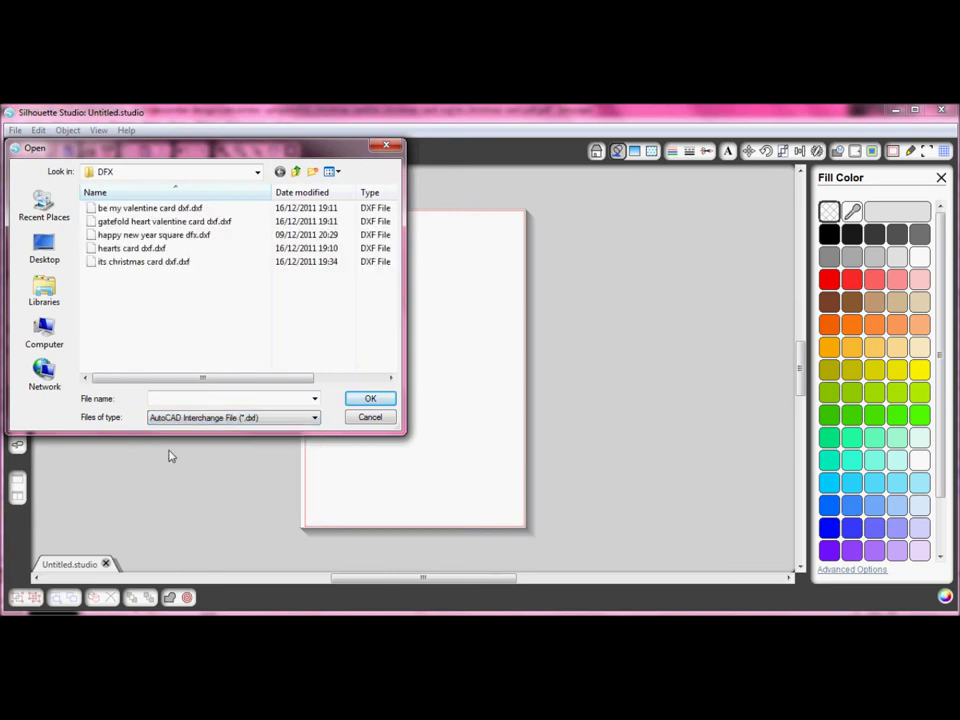
pyautogui.doubleClick(128, 262)
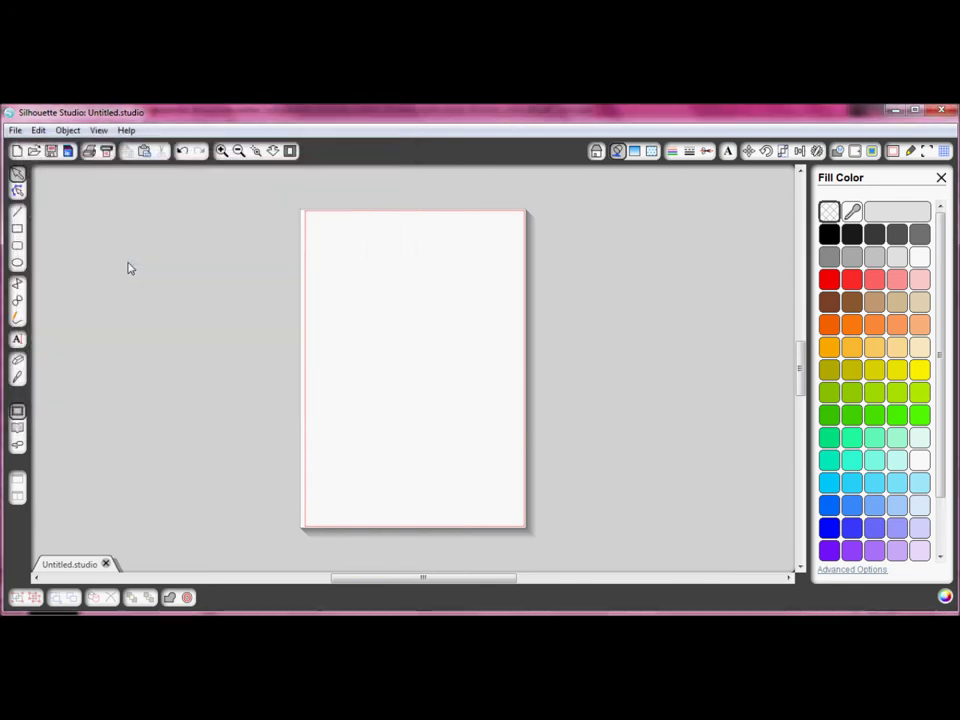
# - Show the A4 portrait page on the cutting mat and select the 6.625 x 9.600 in design
pyautogui.click(893, 151)
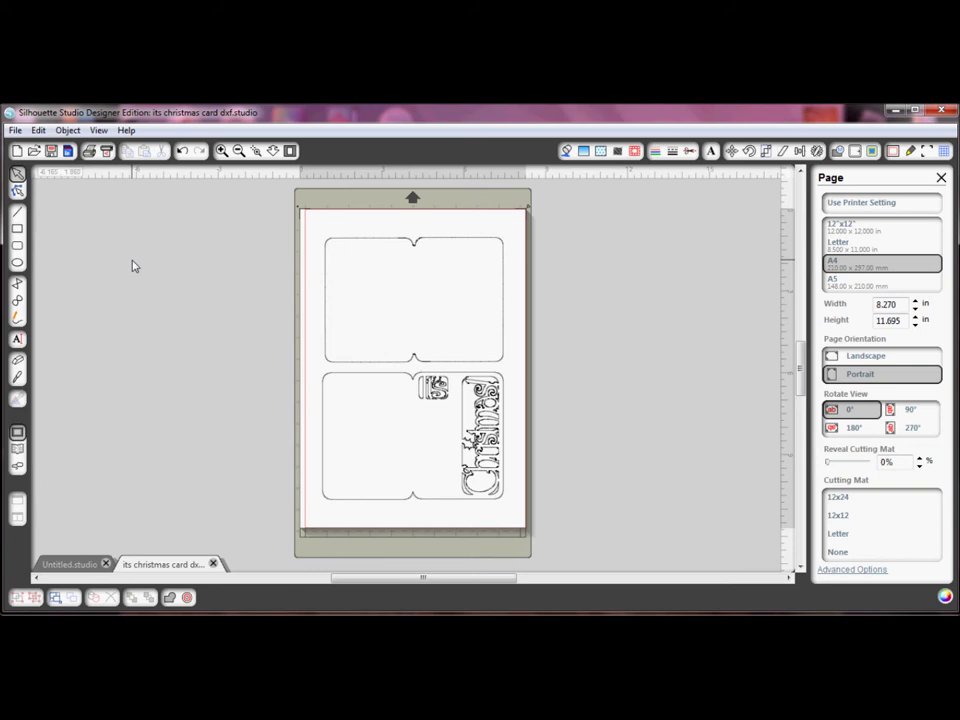
pyautogui.click(391, 246)
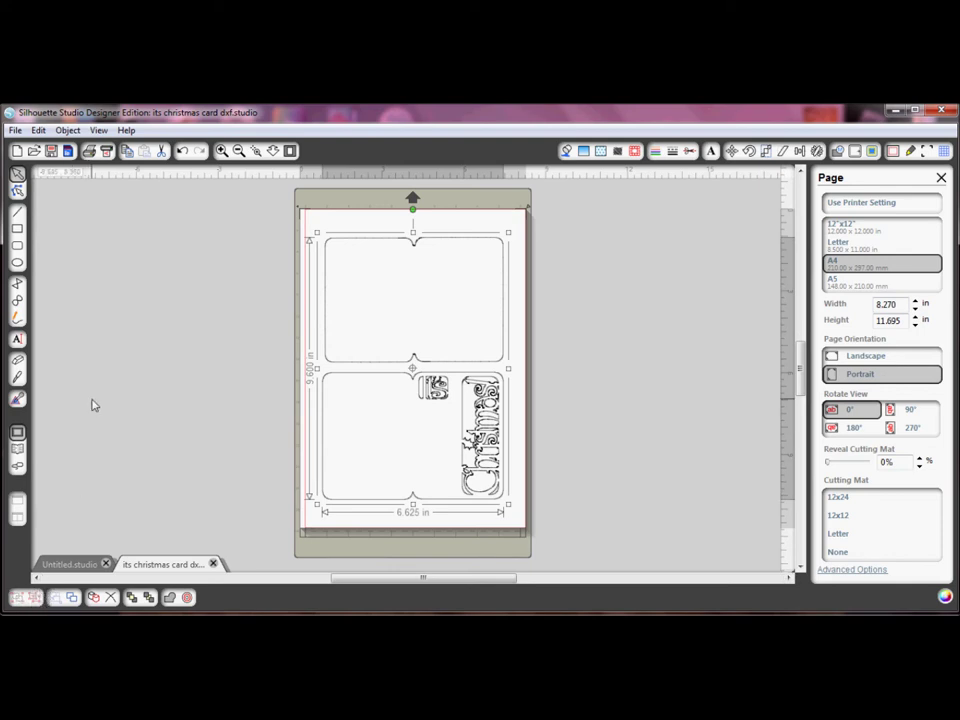
# - Release the design's compound path and move the top card off the page to the left
pyautogui.click(68, 131)
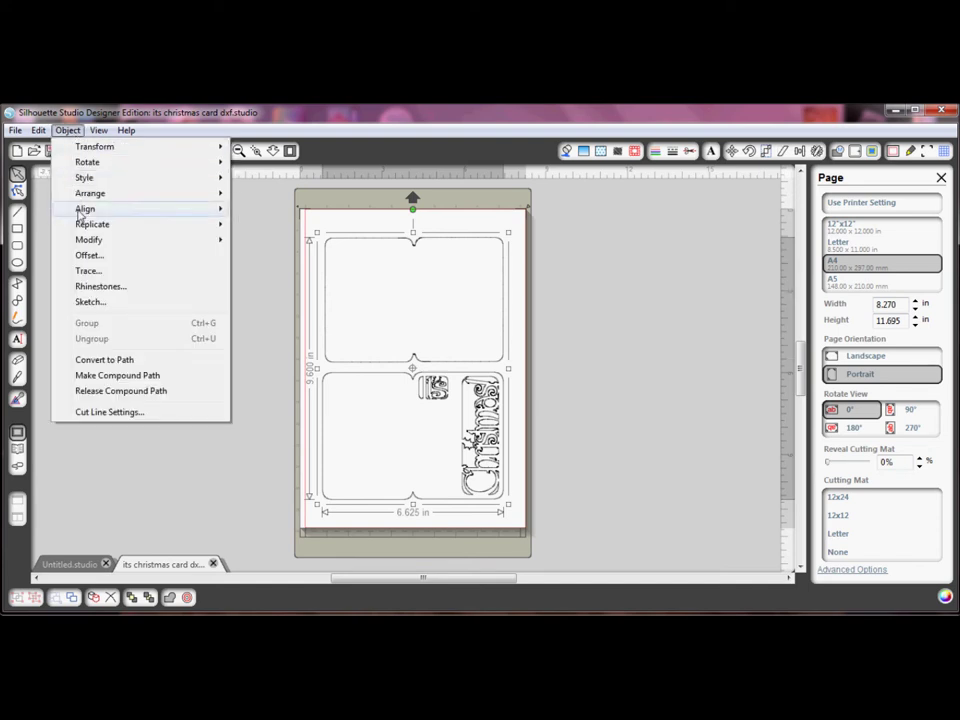
pyautogui.click(92, 392)
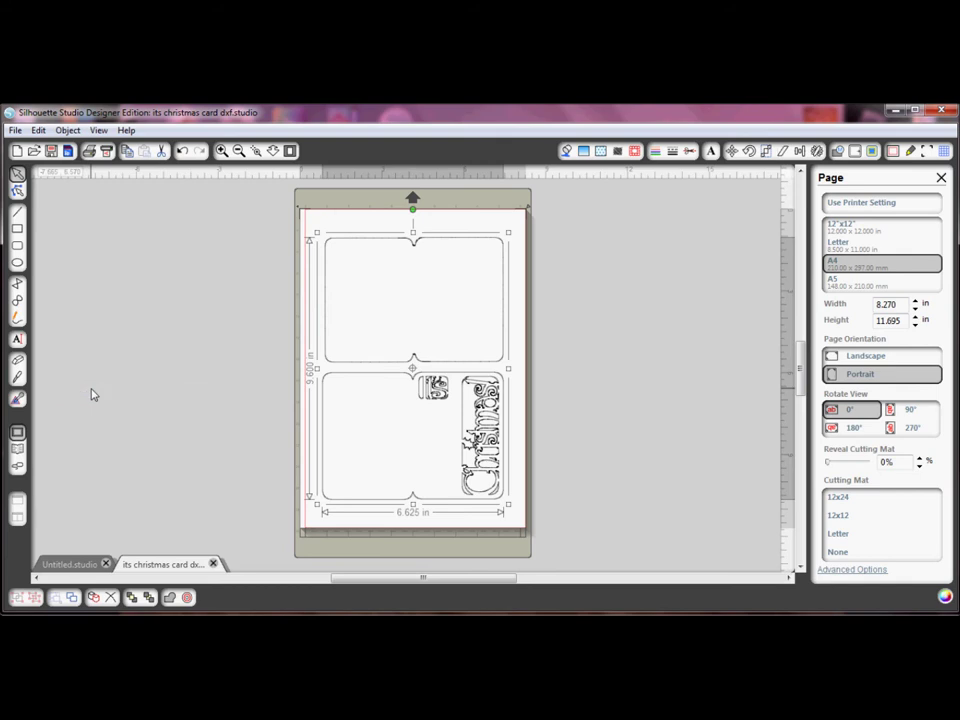
pyautogui.click(333, 362)
pyautogui.moveTo(332, 367); pyautogui.dragTo(106, 340)
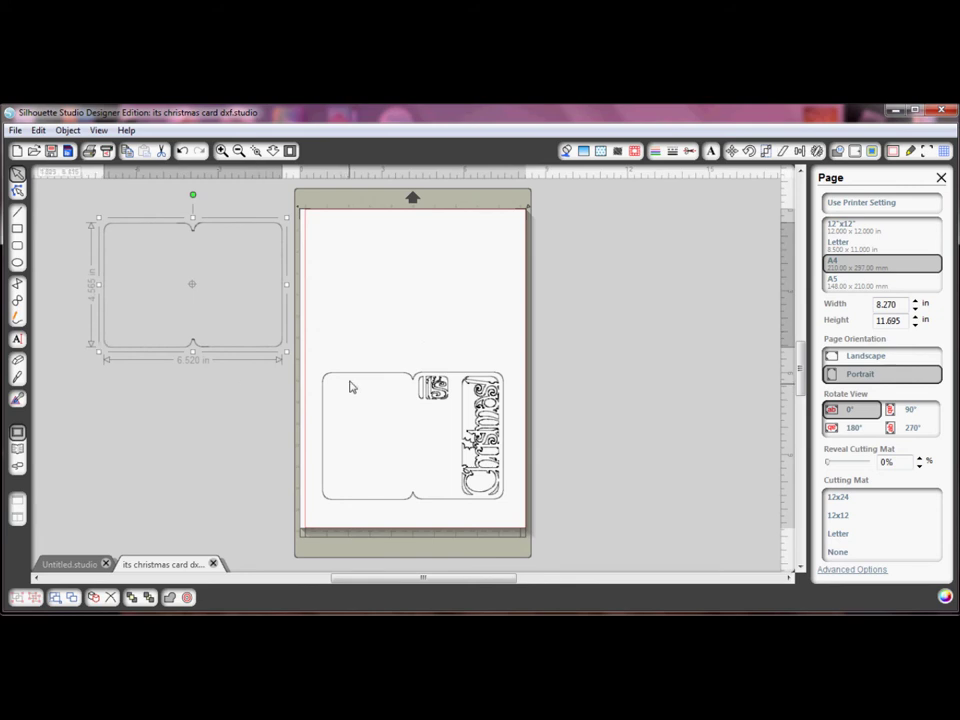
# - Place the Christmas card at the page top with the plain card below, then save as a new file
pyautogui.moveTo(354, 386); pyautogui.dragTo(530, 527)
pyautogui.click(247, 244)
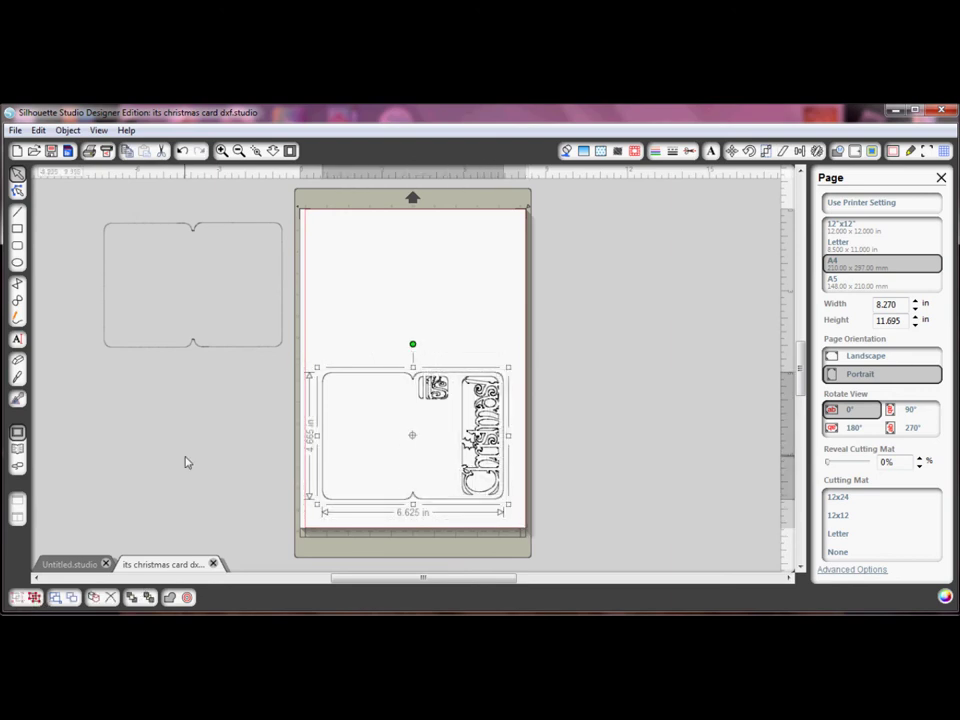
pyautogui.moveTo(360, 381); pyautogui.dragTo(366, 356)
pyautogui.moveTo(373, 293); pyautogui.dragTo(356, 227)
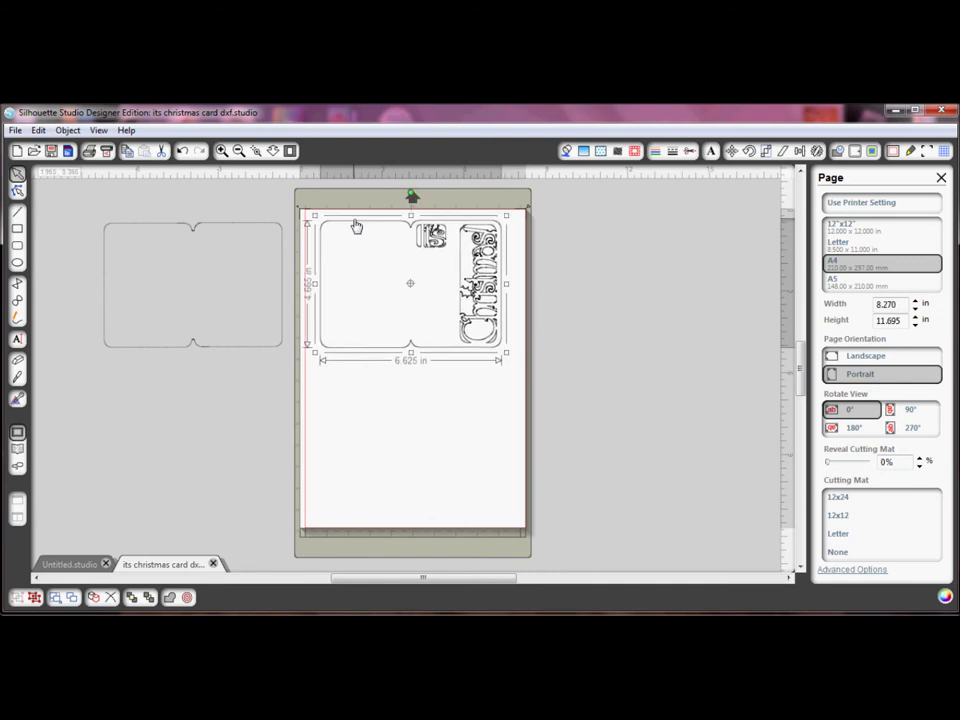
pyautogui.moveTo(242, 227); pyautogui.dragTo(469, 375)
pyautogui.hotkey('ctrl', 'shift', 's')
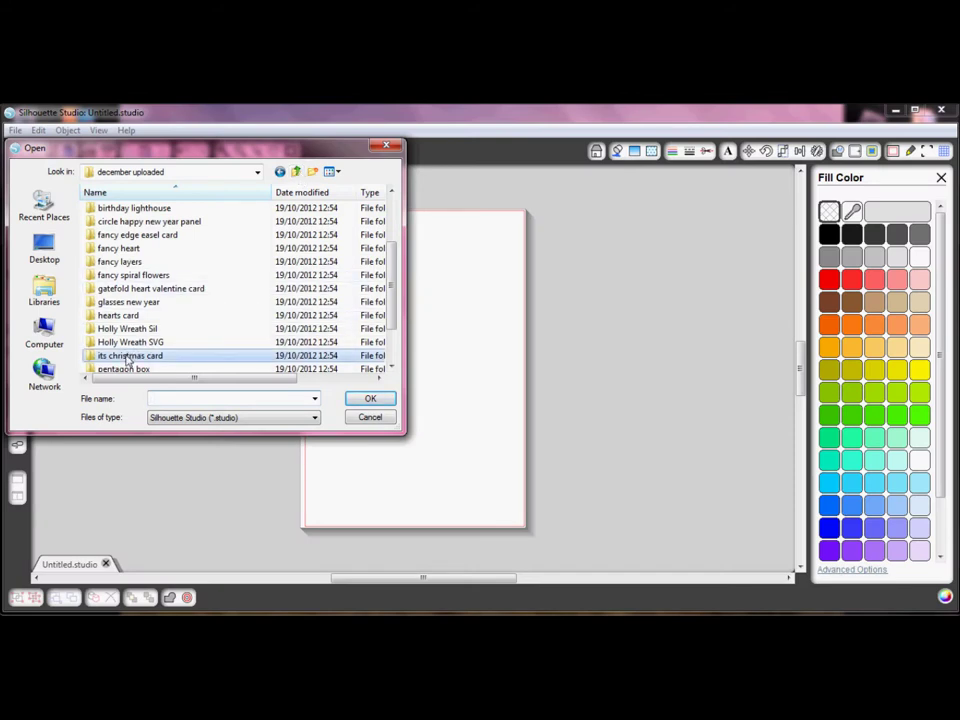
# - Open 'its christmas card 1' from the gsd folder, filtering the file list to GSD files
pyautogui.doubleClick(122, 357)
pyautogui.doubleClick(137, 209)
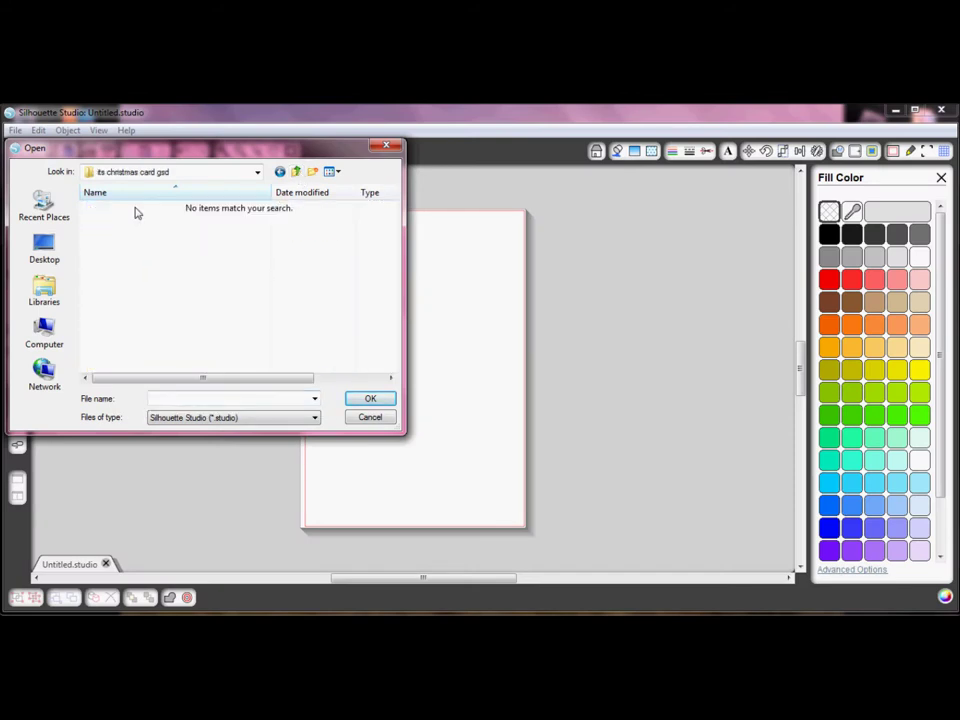
pyautogui.click(305, 418)
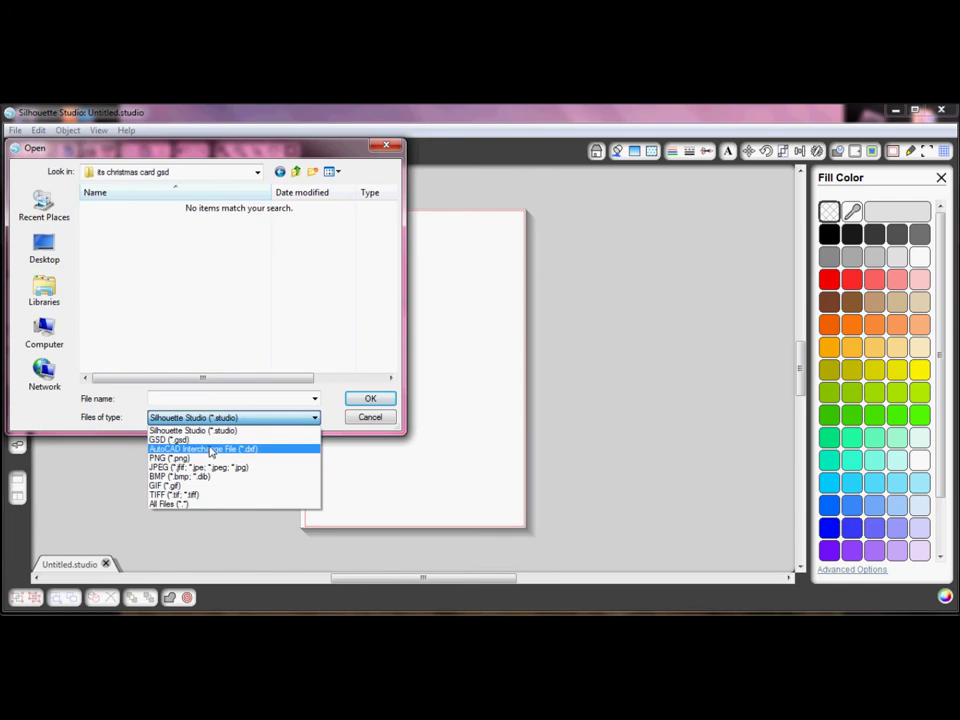
pyautogui.click(168, 440)
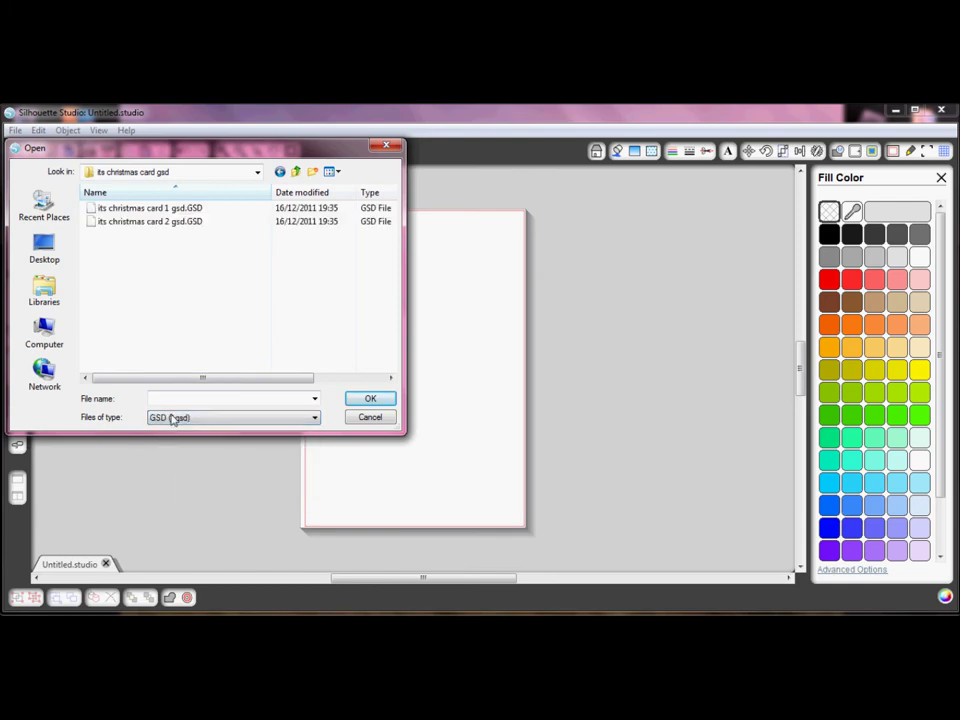
pyautogui.doubleClick(155, 215)
# - Open 'its christmas card 2' as a GSD file, select its blank card outline, and return to card 1
pyautogui.click(15, 130)
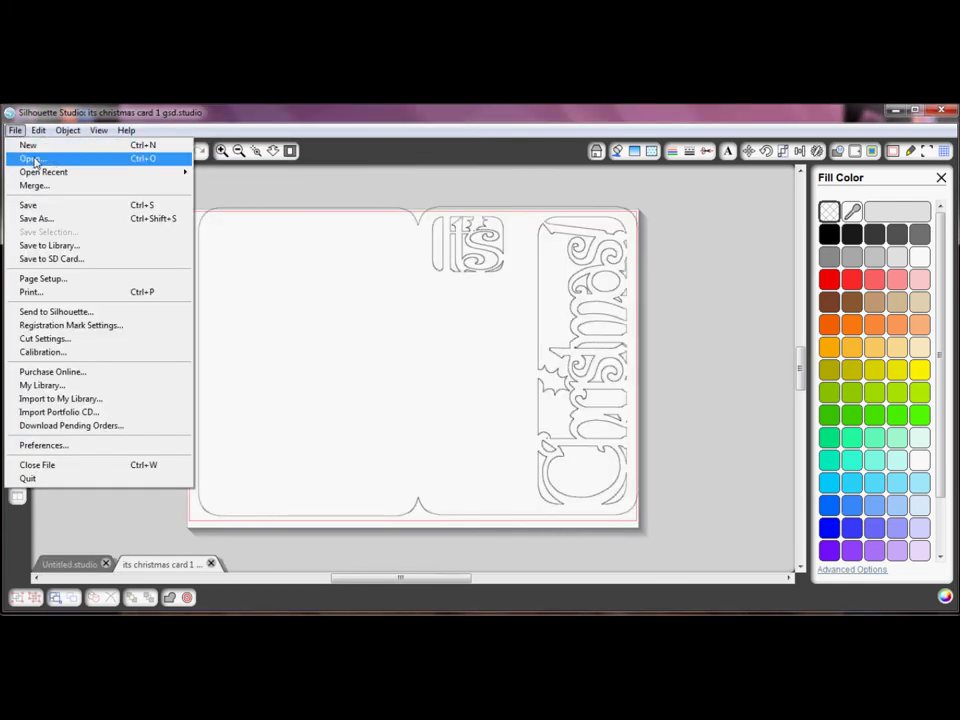
pyautogui.click(30, 157)
pyautogui.click(314, 418)
pyautogui.click(205, 439)
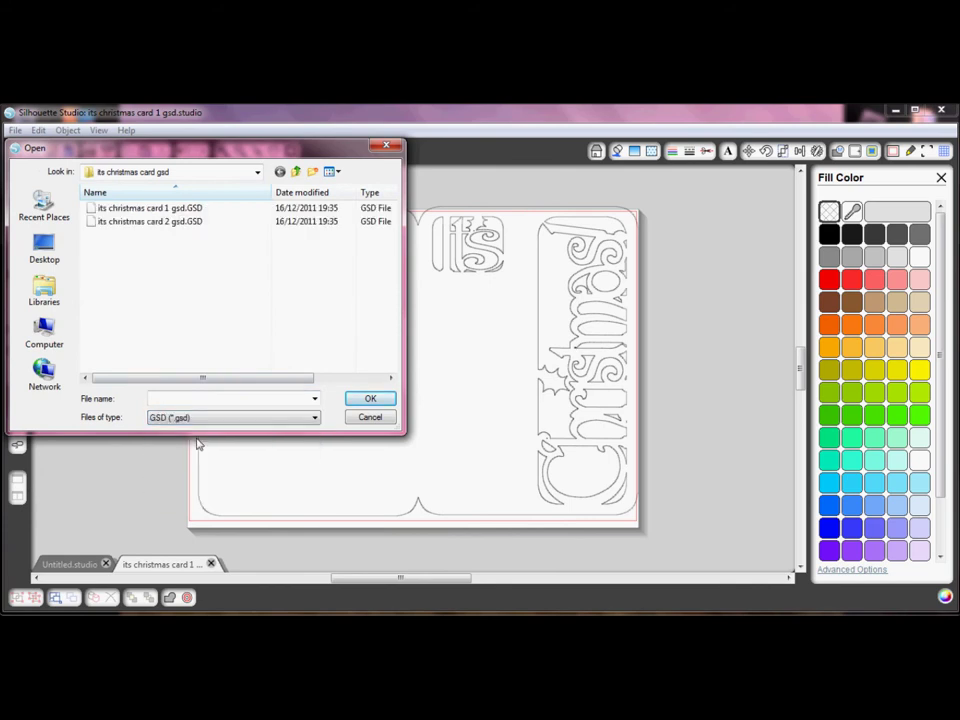
pyautogui.doubleClick(161, 222)
pyautogui.click(318, 231)
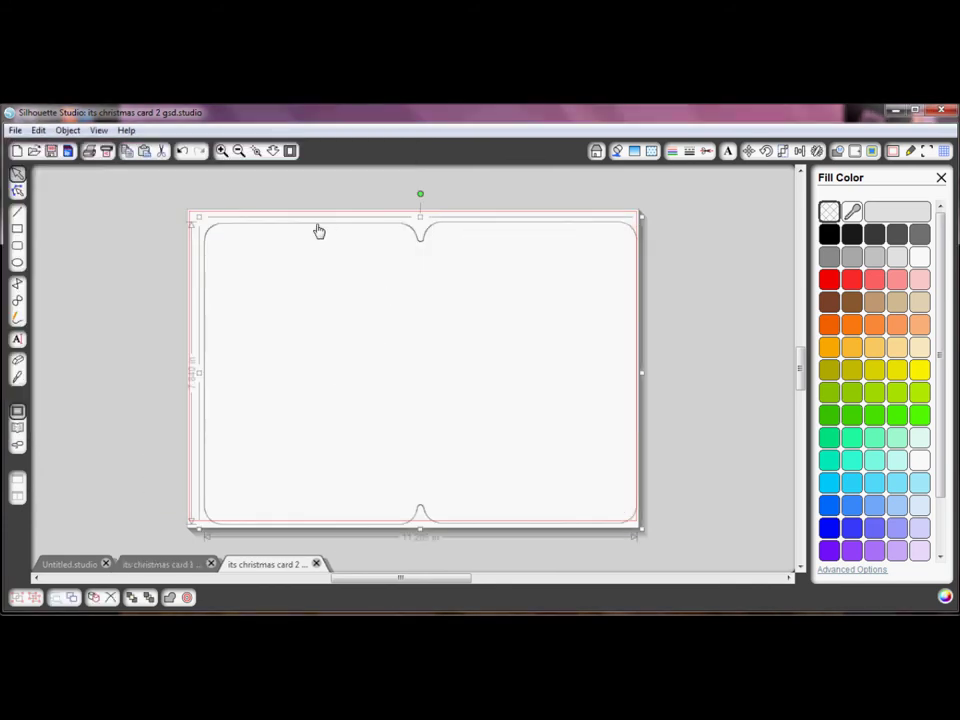
pyautogui.click(158, 565)
# - Paste the card outline into card 1, fill it light pink and move it down
pyautogui.click(146, 152)
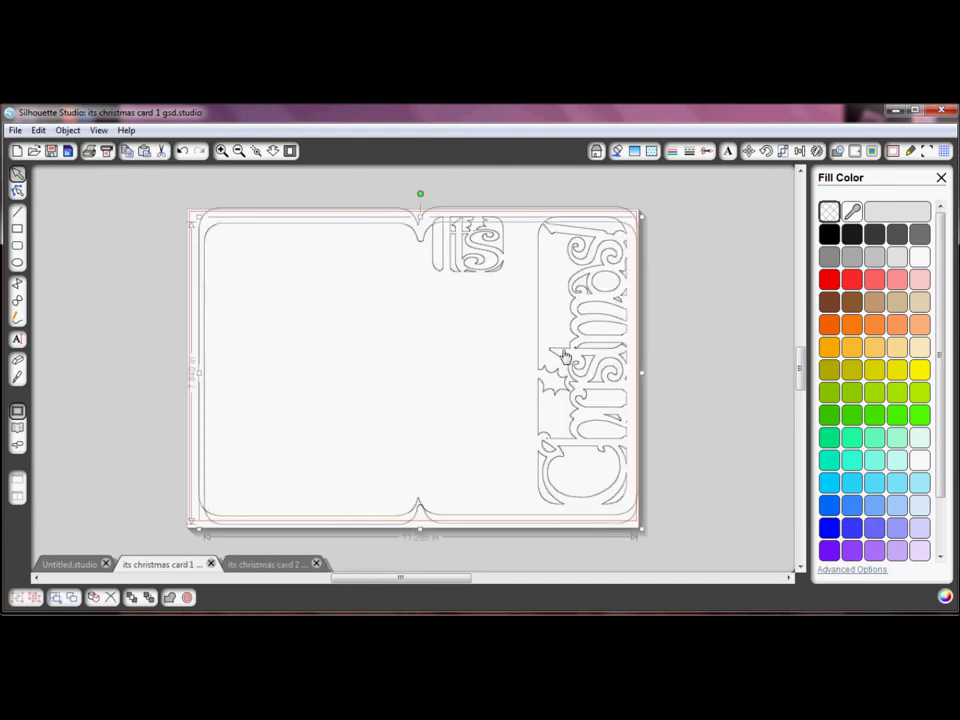
pyautogui.click(920, 280)
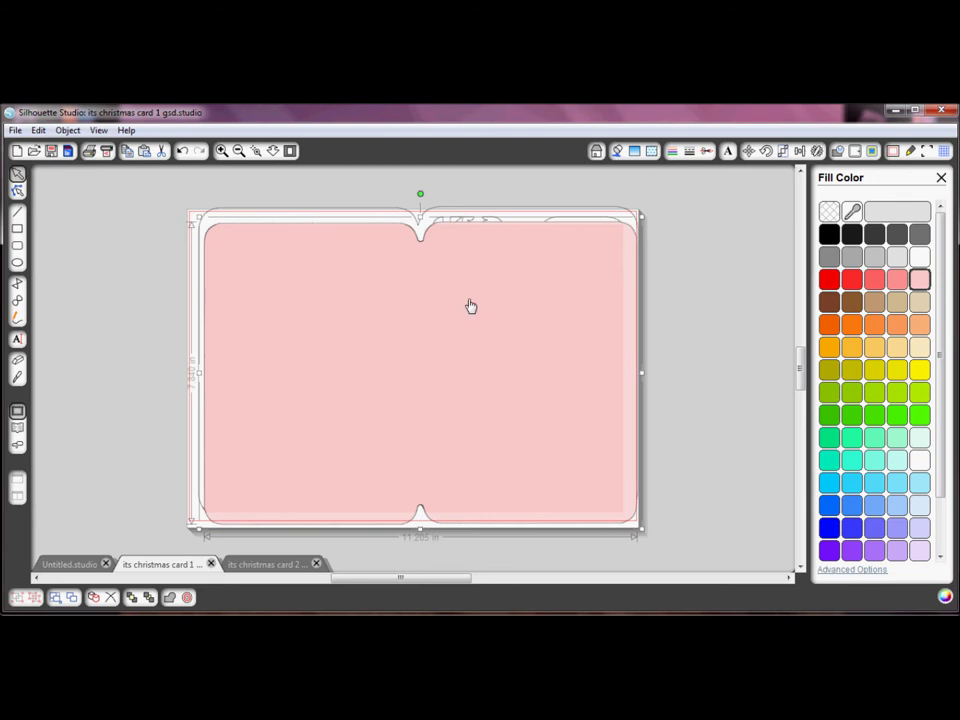
pyautogui.moveTo(471, 306); pyautogui.dragTo(468, 384)
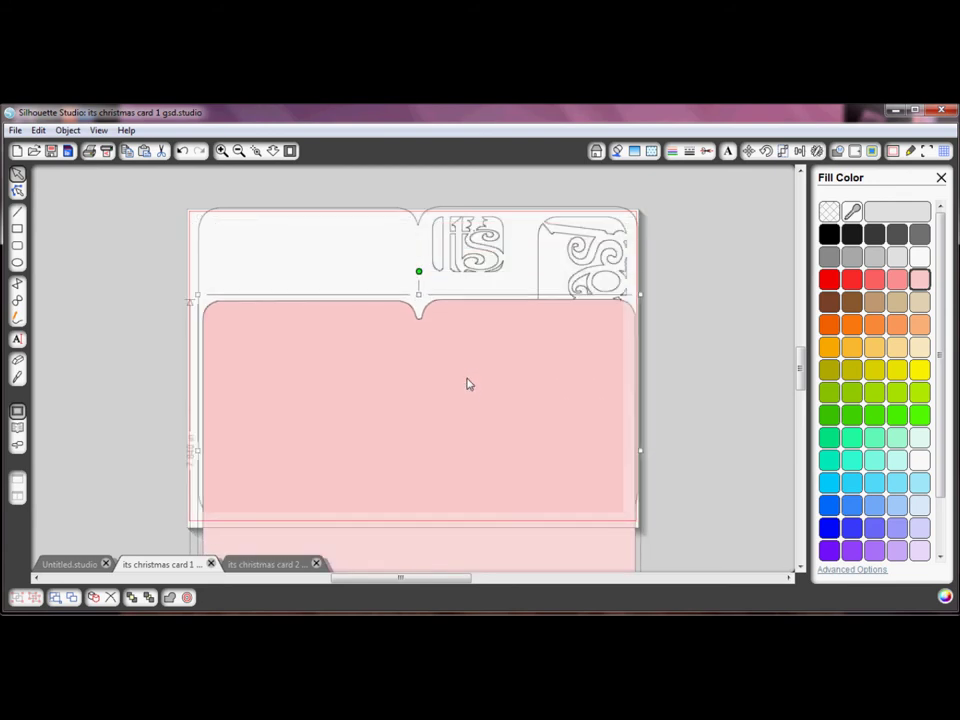
# - Fill the lettered card outline tan, move the pink piece back over it, and select all the pieces
pyautogui.click(399, 214)
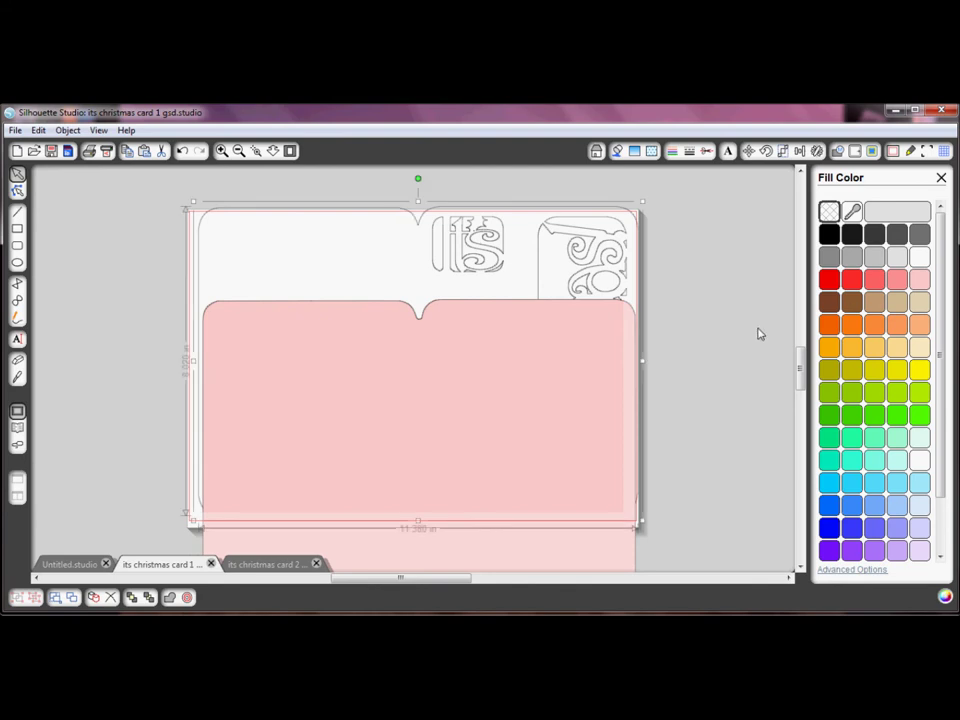
pyautogui.click(920, 302)
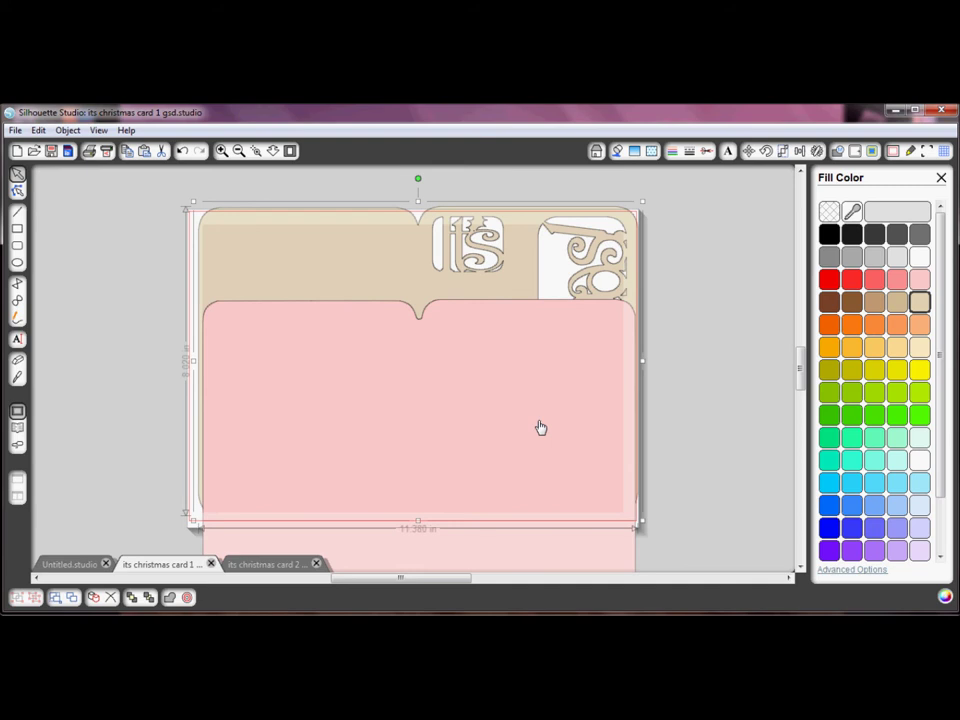
pyautogui.moveTo(540, 428); pyautogui.dragTo(540, 334)
pyautogui.moveTo(193, 197); pyautogui.dragTo(666, 546)
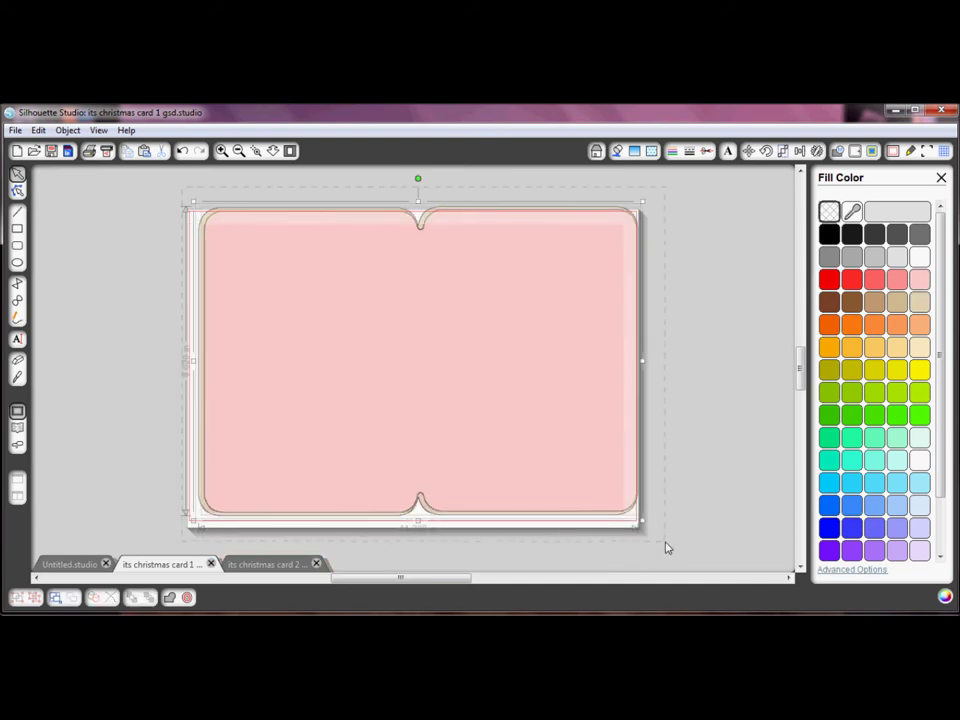
pyautogui.click(800, 150)
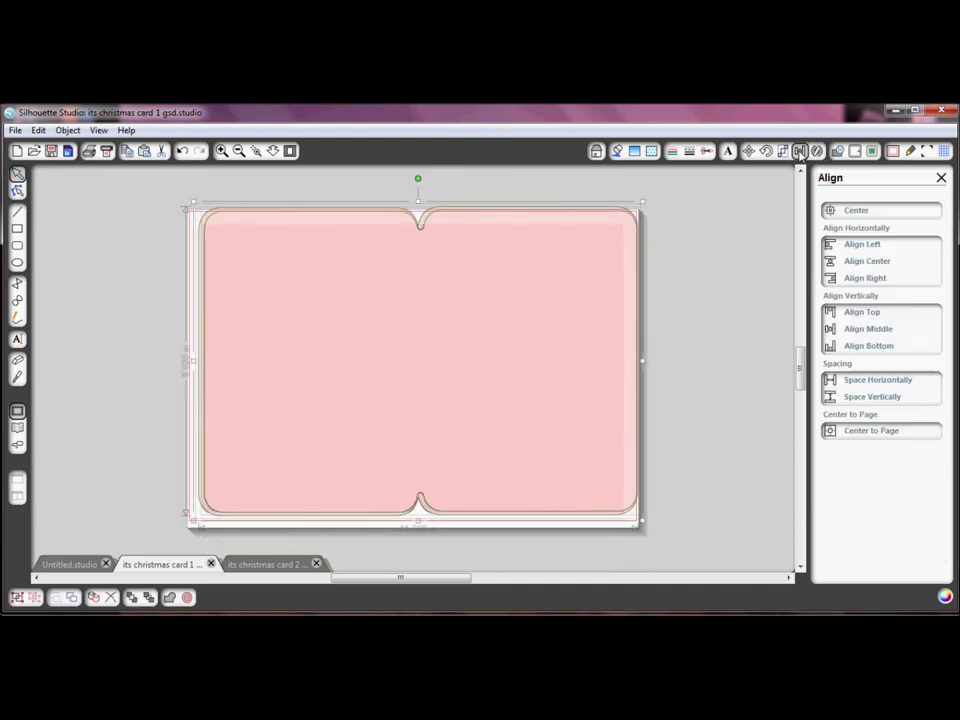
# - Centre the card pieces on each other, then nudge the pink piece into place above the tan card
pyautogui.click(857, 211)
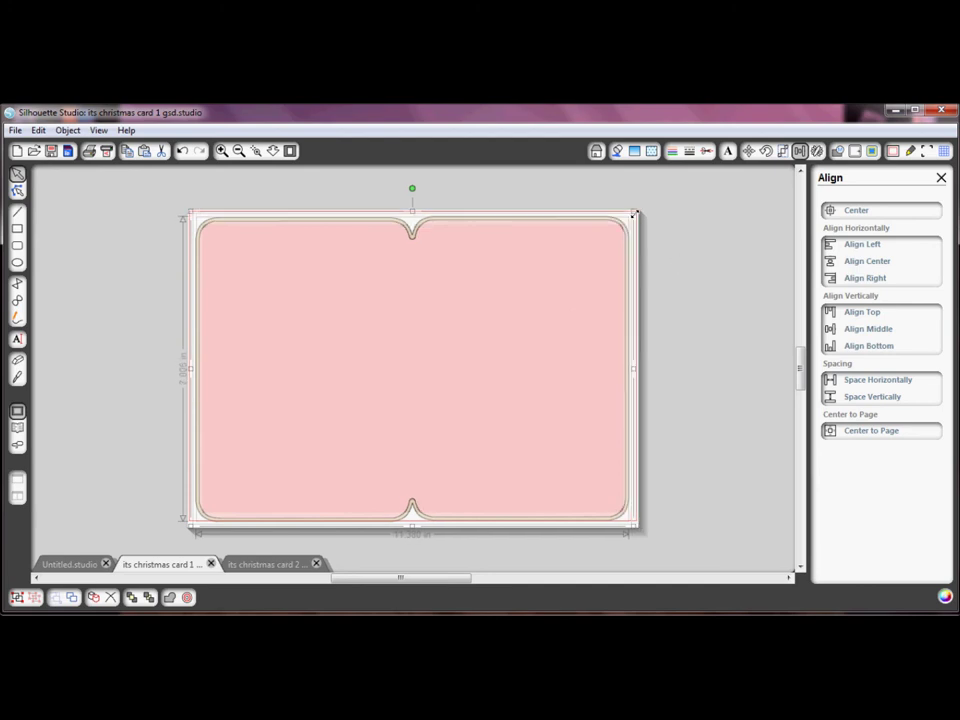
pyautogui.click(602, 268)
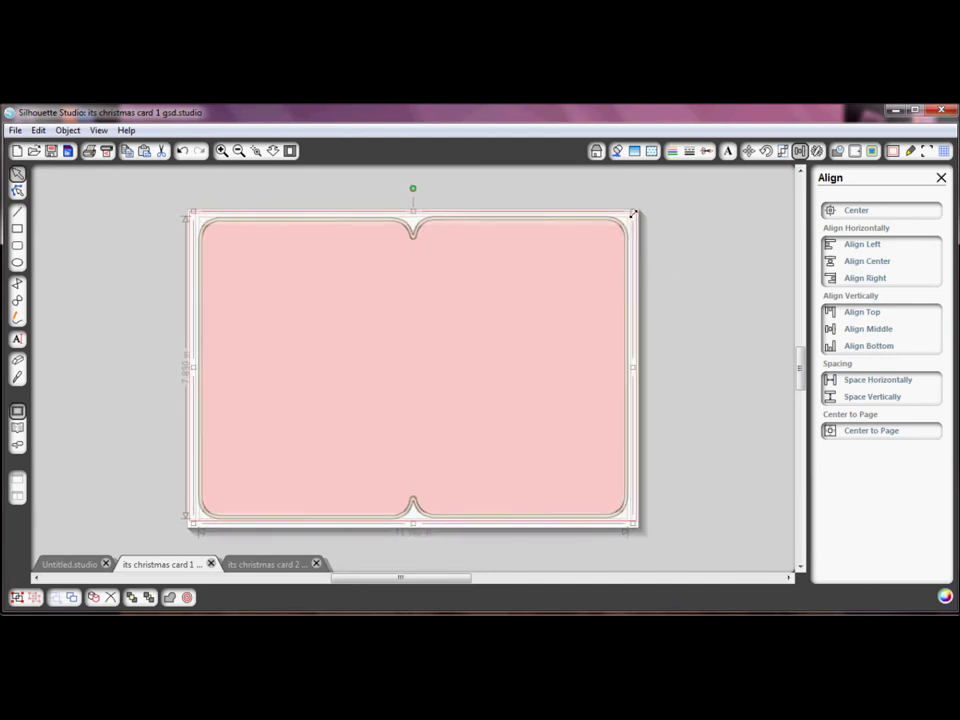
pyautogui.moveTo(594, 271); pyautogui.dragTo(597, 273)
pyautogui.moveTo(495, 345)
pyautogui.mouseDown()
pyautogui.moveTo(476, 124)
pyautogui.moveTo(493, 360)
pyautogui.mouseUp()
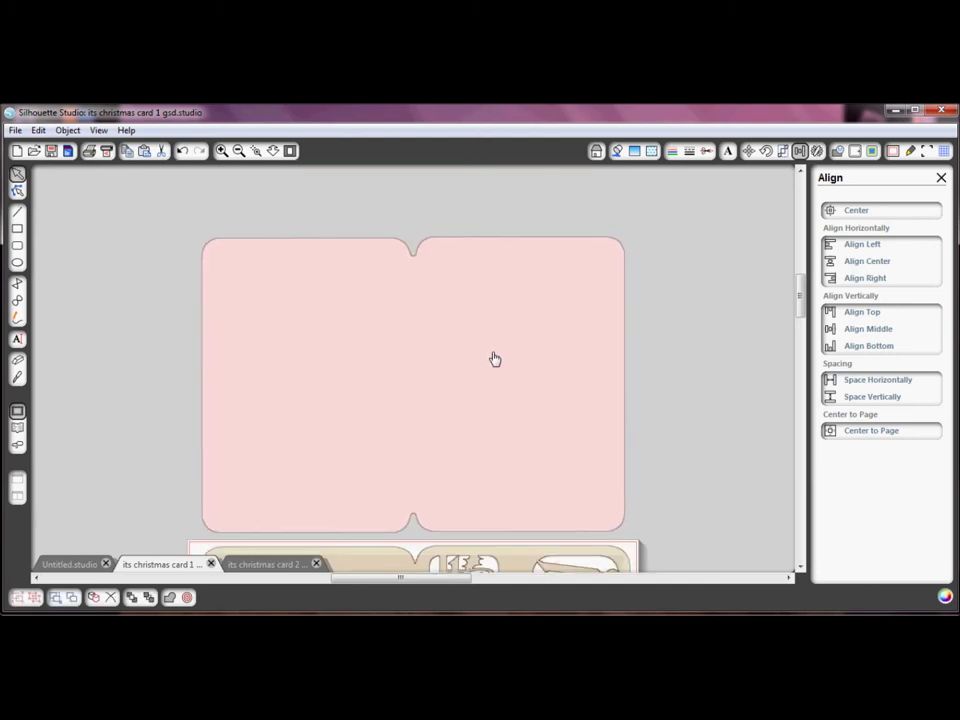
pyautogui.scroll(-3, 800, 321)
pyautogui.click(239, 151)
pyautogui.click(239, 151)
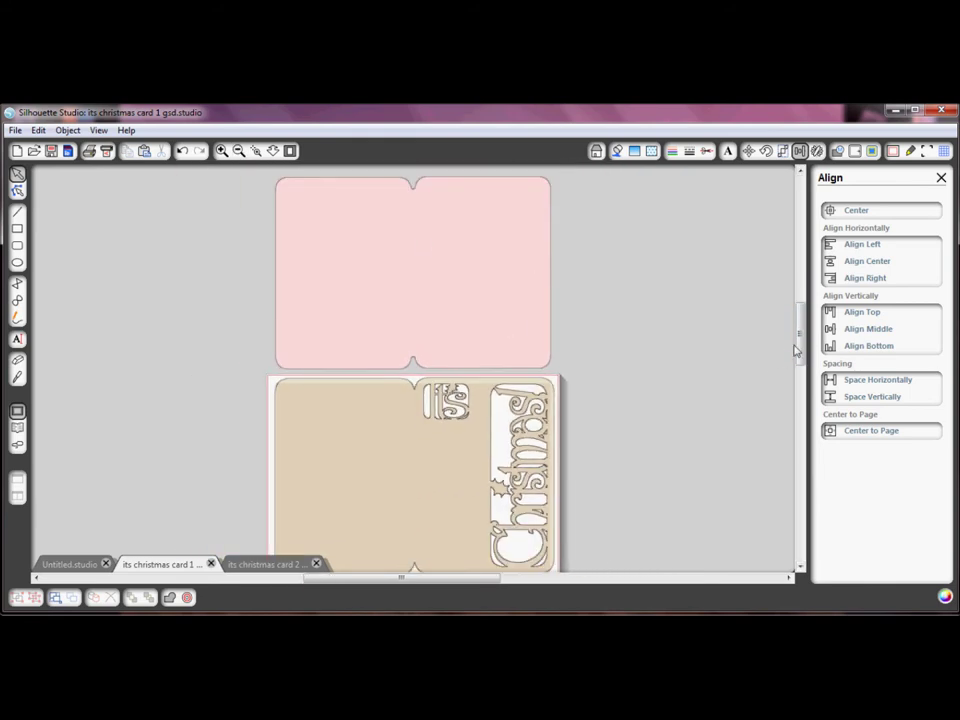
# - Save the design under the new name 'its christmas card'
pyautogui.click(15, 130)
pyautogui.click(41, 222)
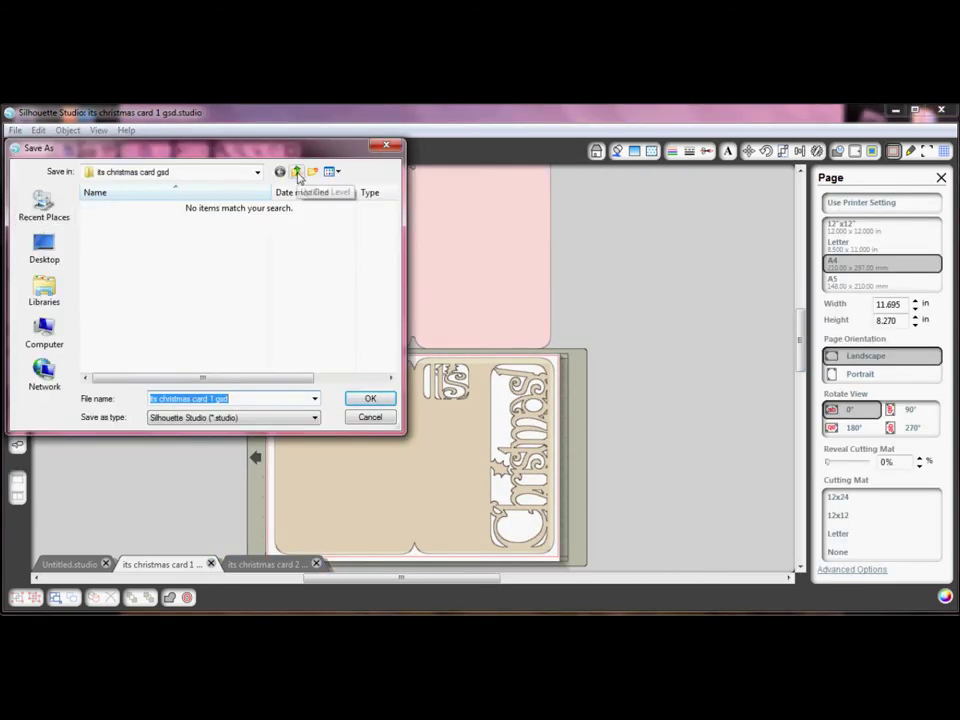
pyautogui.click(248, 400)
pyautogui.press('BackSpace')
pyautogui.press('BackSpace')
pyautogui.press('BackSpace')
pyautogui.press('BackSpace')
pyautogui.press('BackSpace')
pyautogui.press('BackSpace')
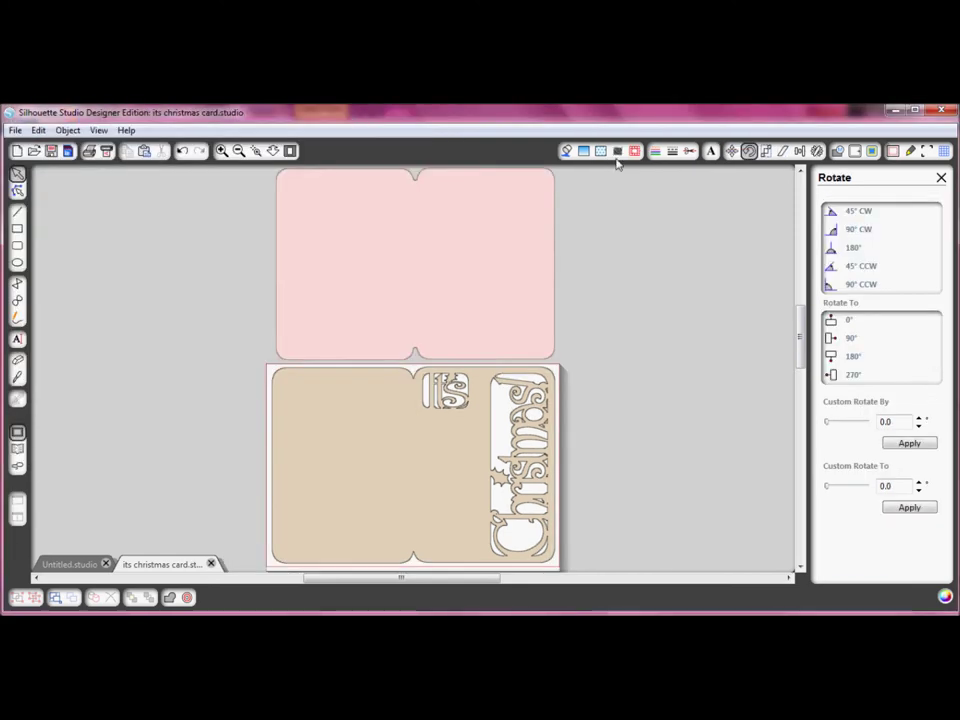
# - Switch the page to portrait orientation and select every design element
pyautogui.click(893, 151)
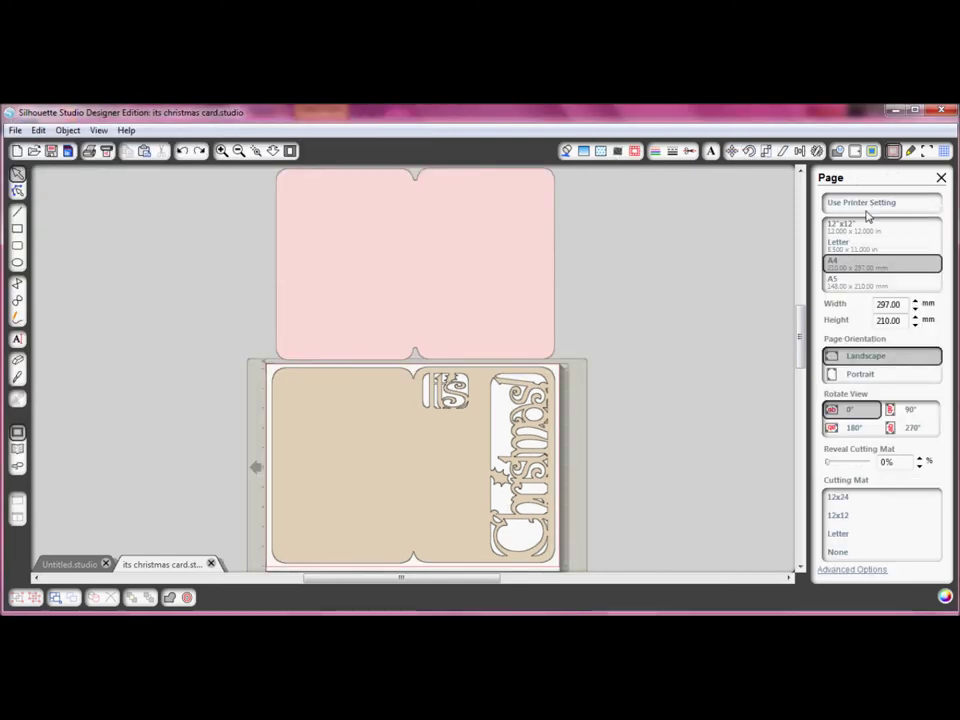
pyautogui.click(858, 374)
pyautogui.hotkey('ctrl', 'a')
# - Move the pink panel down over the tan card and select both pieces together
pyautogui.click(766, 151)
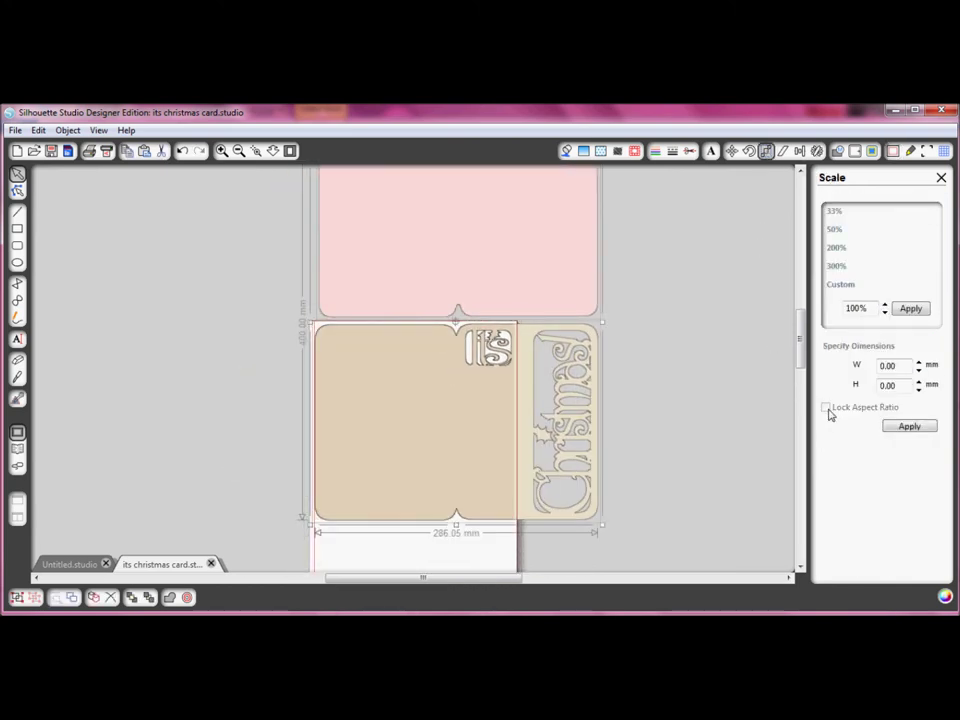
pyautogui.click(494, 402)
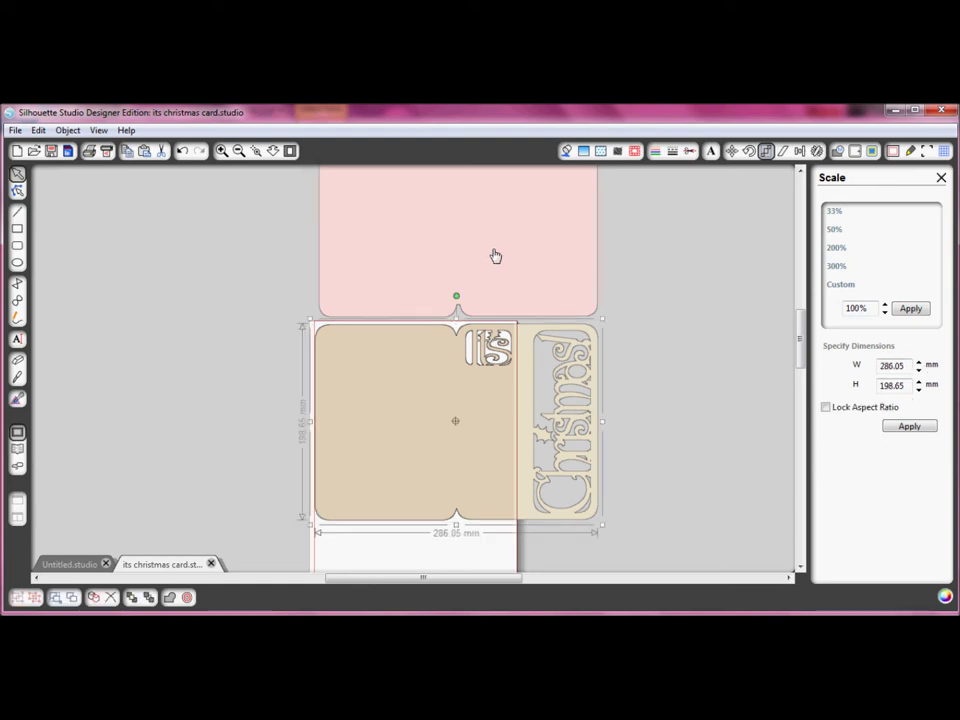
pyautogui.moveTo(495, 256); pyautogui.dragTo(493, 461)
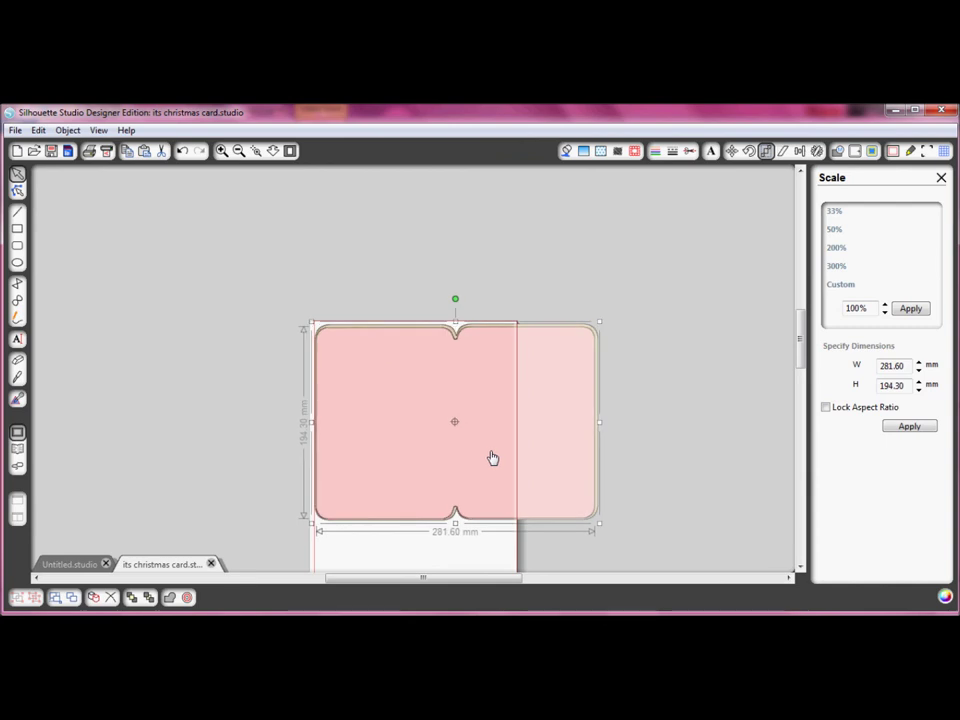
pyautogui.moveTo(294, 311); pyautogui.dragTo(627, 560)
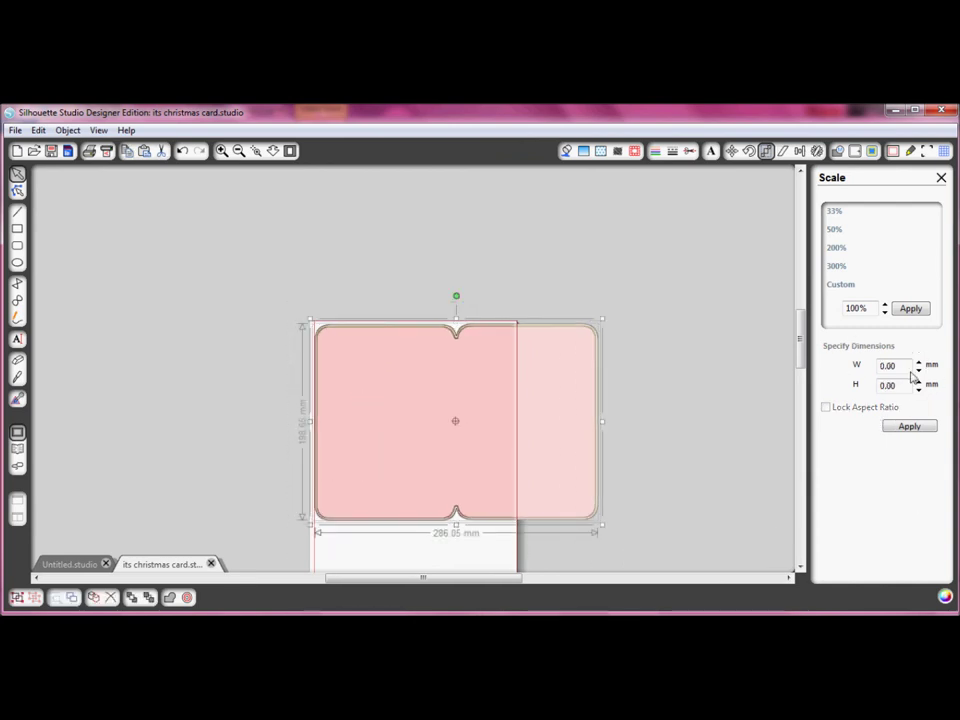
# - Group the pink panel with the tan card, undo a 240 mm resize, and move the pink card down
pyautogui.click(17, 598)
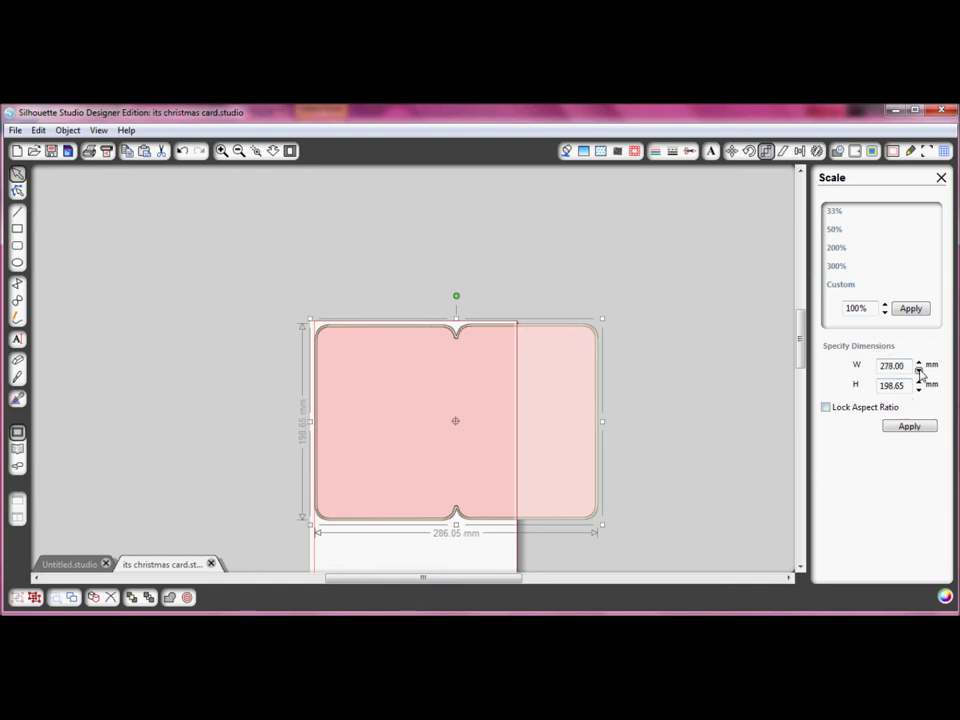
pyautogui.click(901, 429)
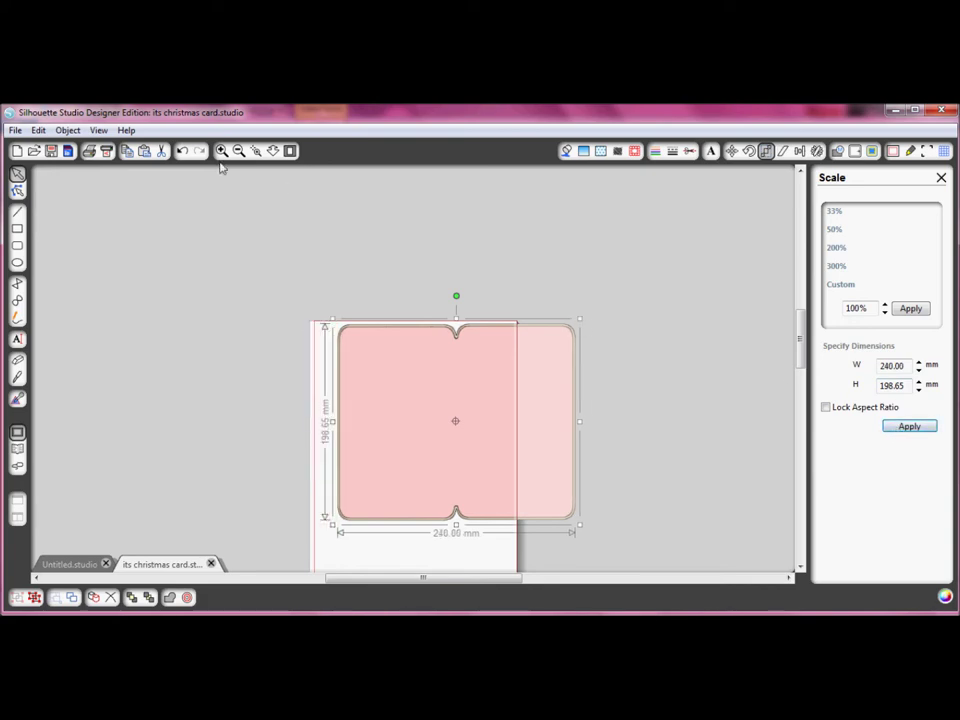
pyautogui.click(183, 150)
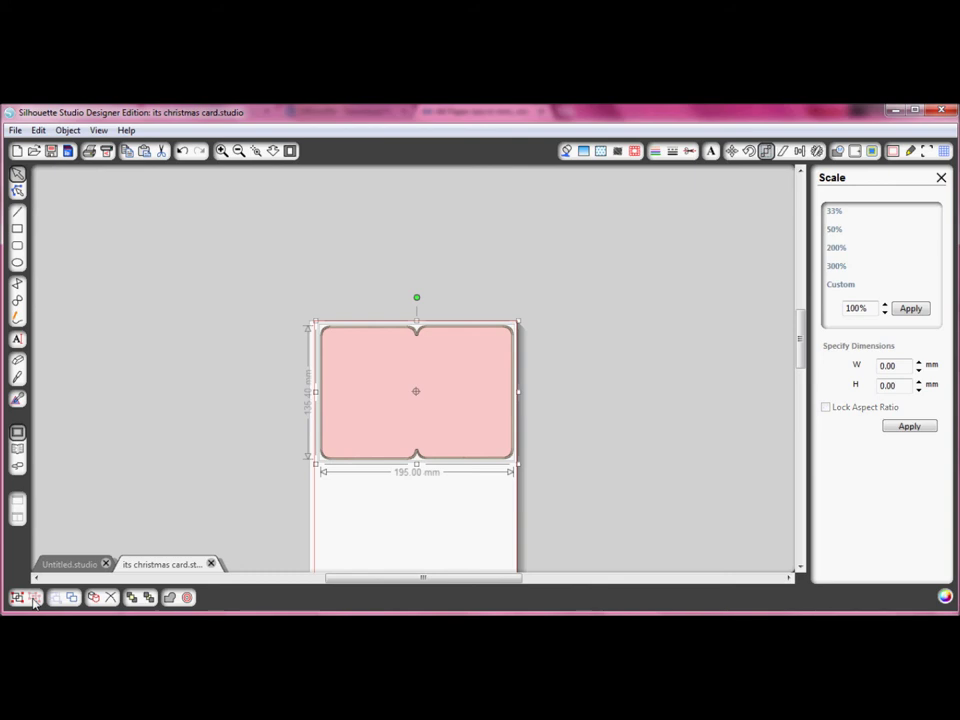
pyautogui.click(238, 407)
pyautogui.moveTo(379, 390); pyautogui.dragTo(377, 527)
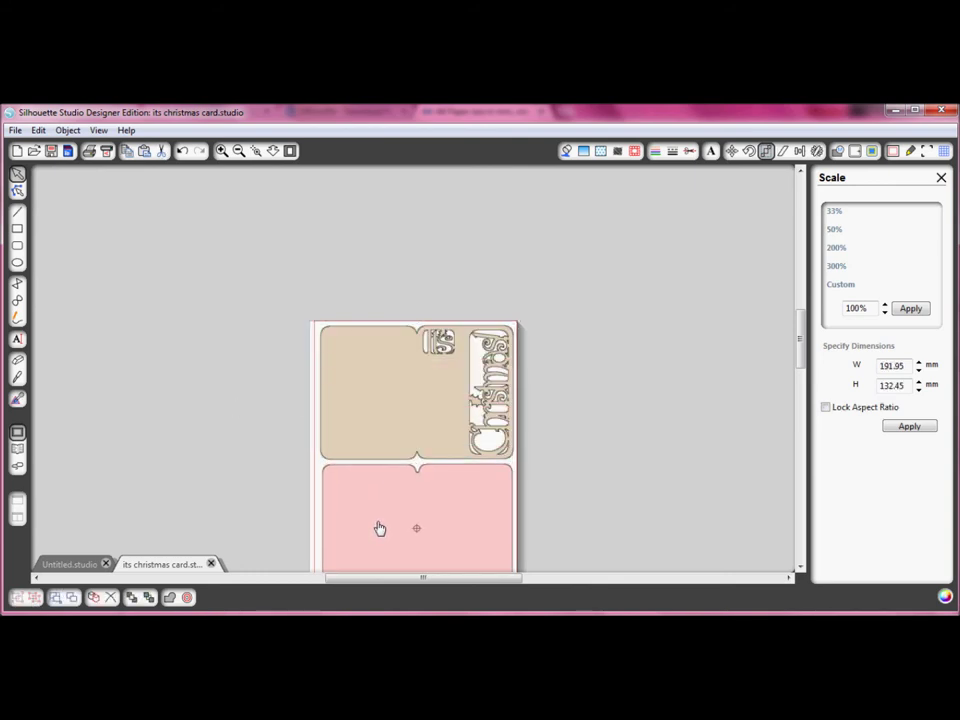
# - Nudge the pink card slightly lower, just below the tan card, then select the tan card
pyautogui.click(686, 413)
pyautogui.scroll(-3, 801, 340)
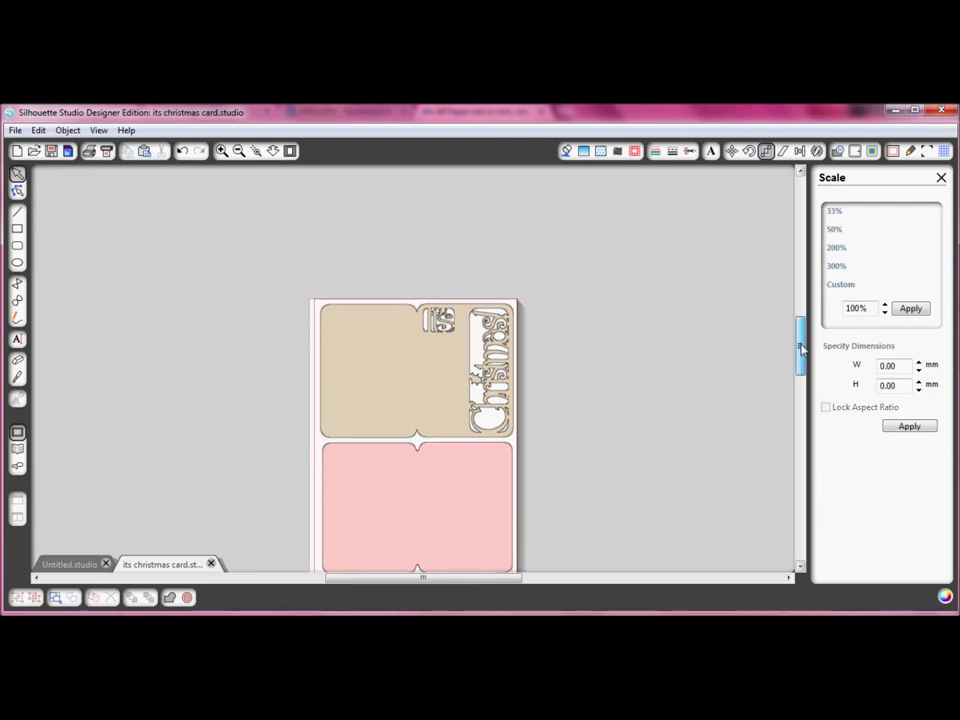
pyautogui.moveTo(473, 449); pyautogui.dragTo(469, 461)
pyautogui.click(451, 370)
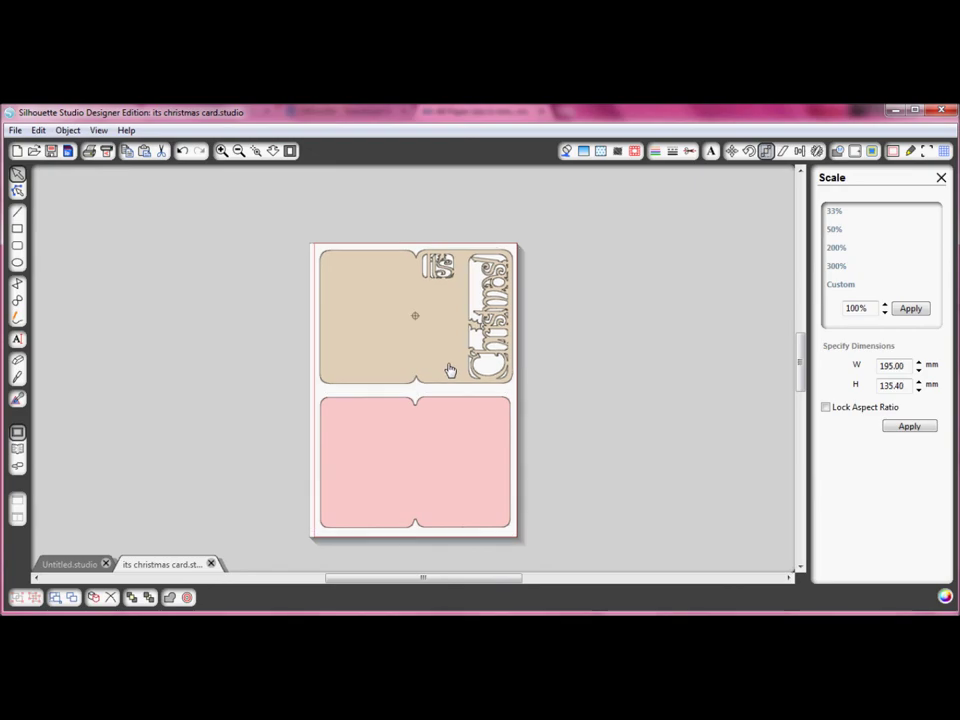